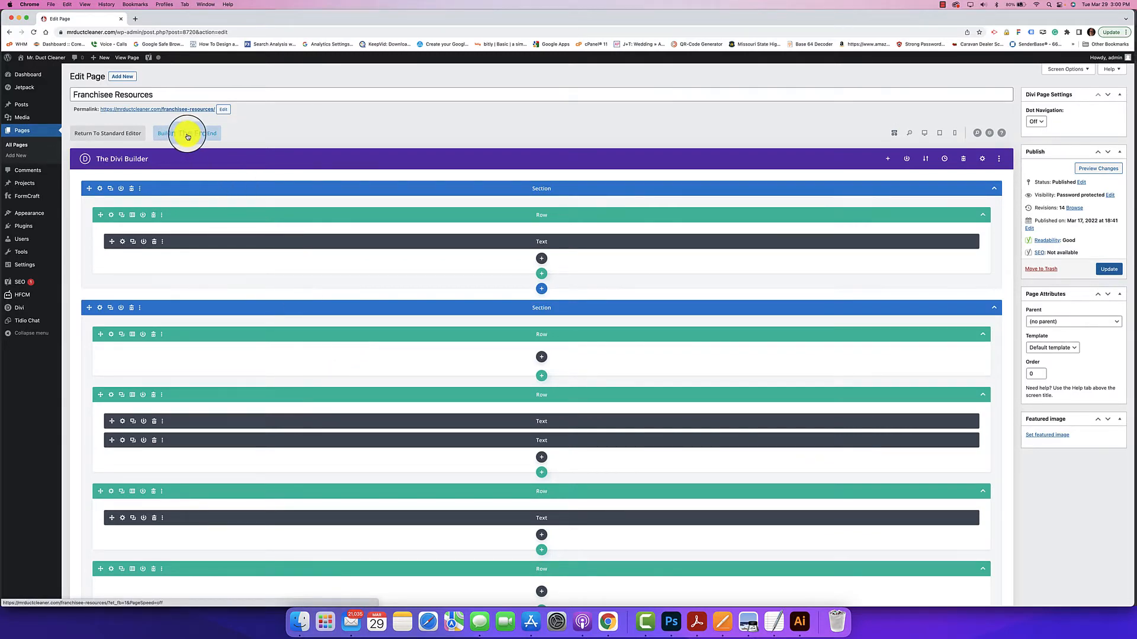
- Open the Franchisee Resources page for editing in Divi's front-end visual builder
click(187, 136)
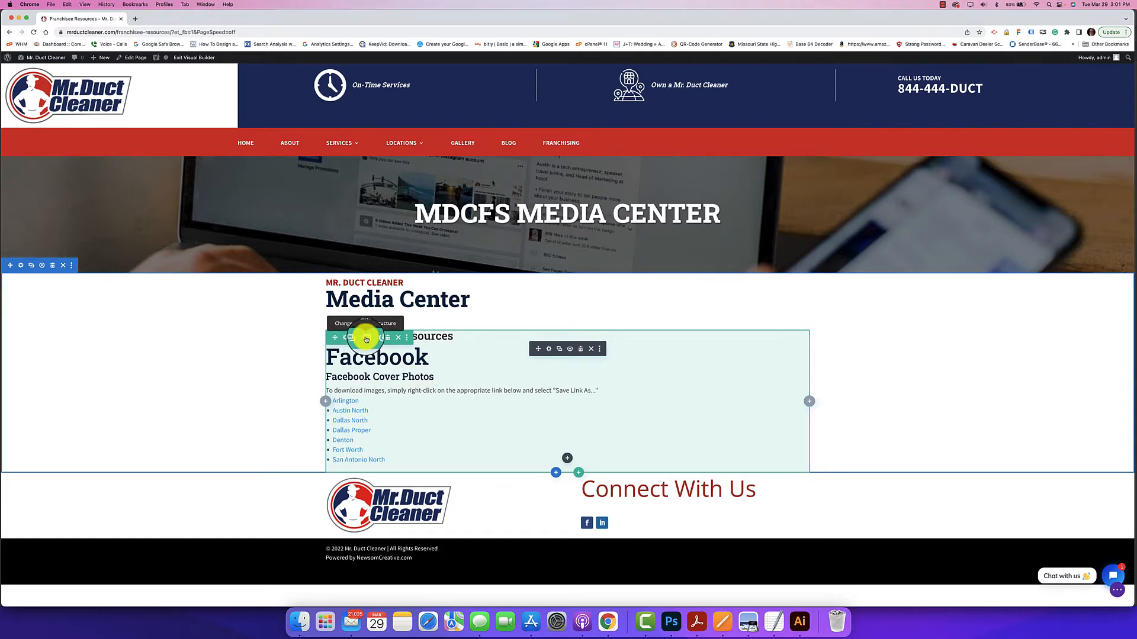
- Try an equal two-column layout on the Social Media Resources row, and return the row to a single column
click(366, 339)
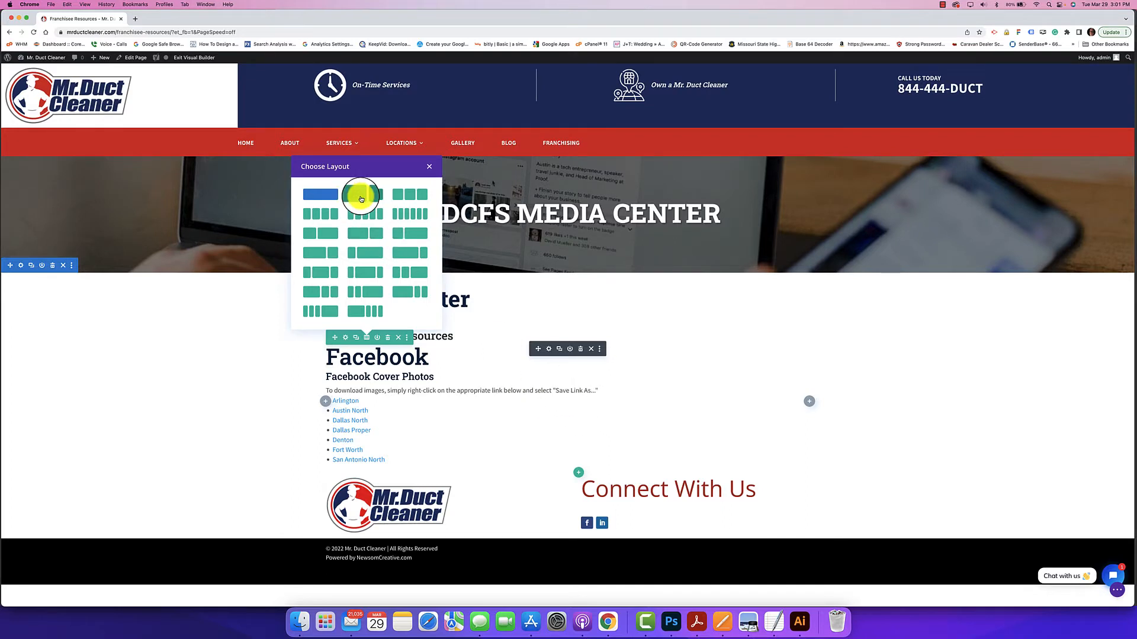
click(361, 199)
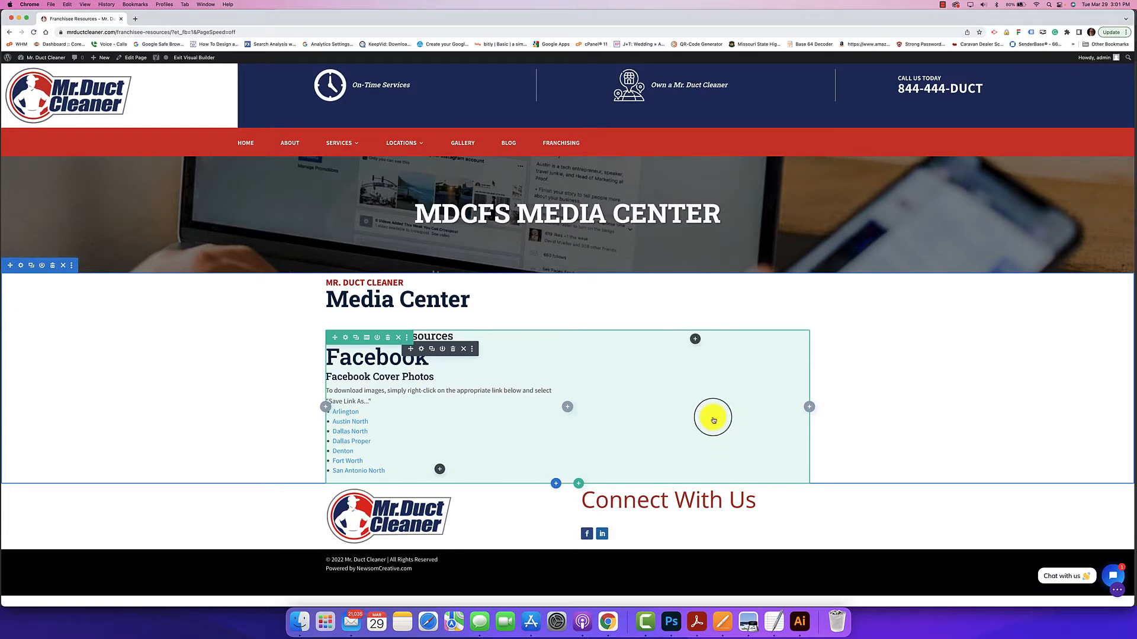
click(366, 338)
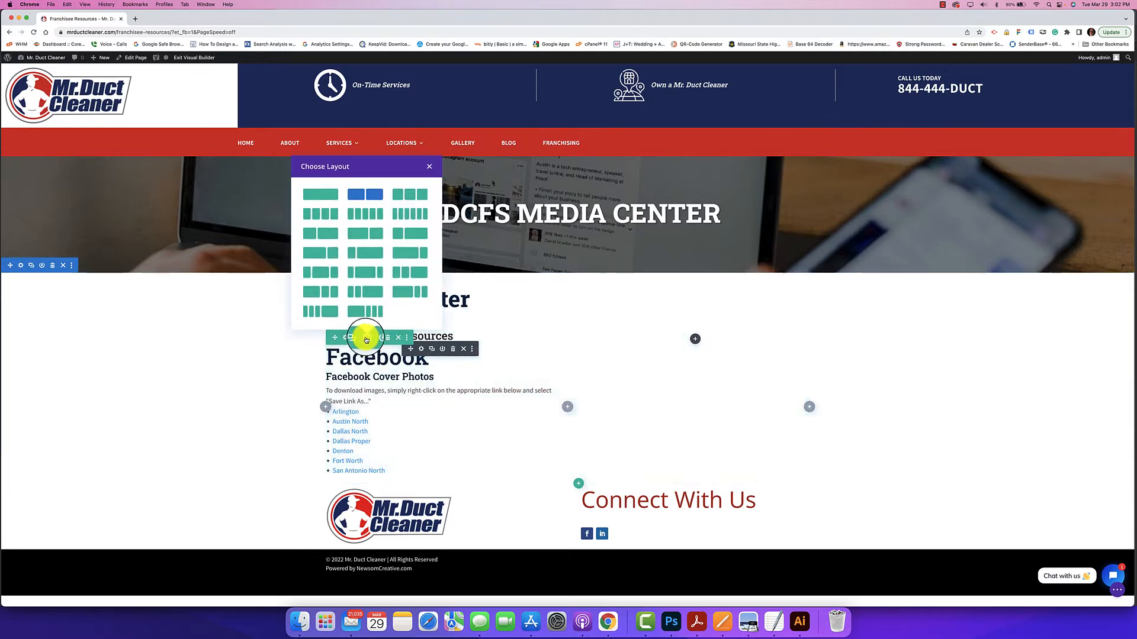
click(327, 201)
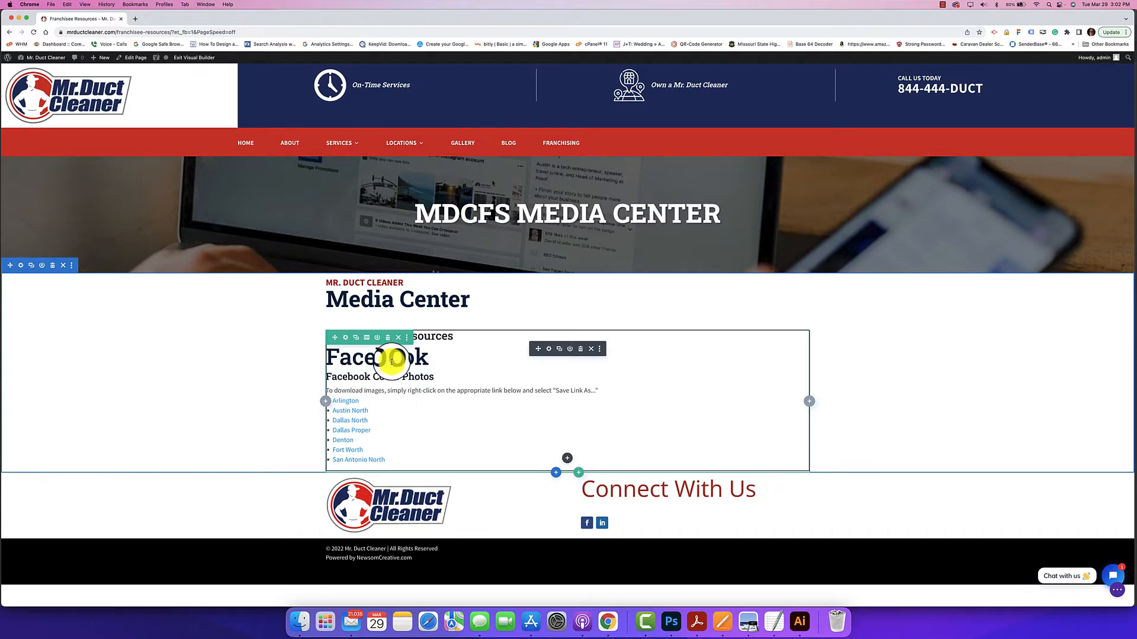
- Open the settings of the Social Media Resources text module, enlarge the dialog, and place the cursor after the Facebook heading
click(548, 352)
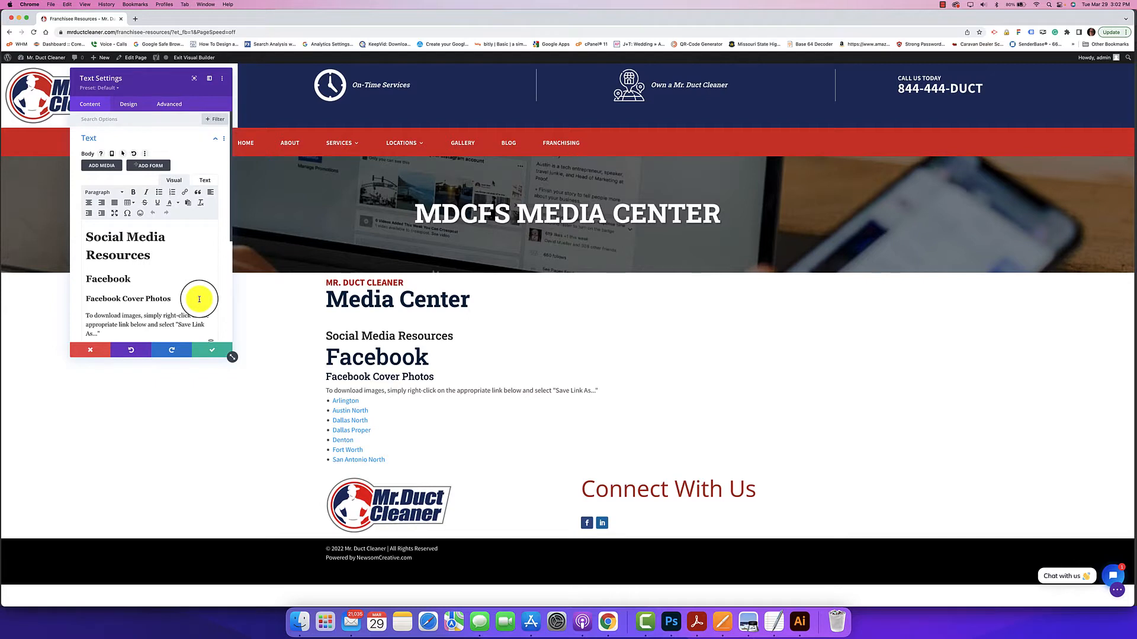
drag(233, 356, 373, 482)
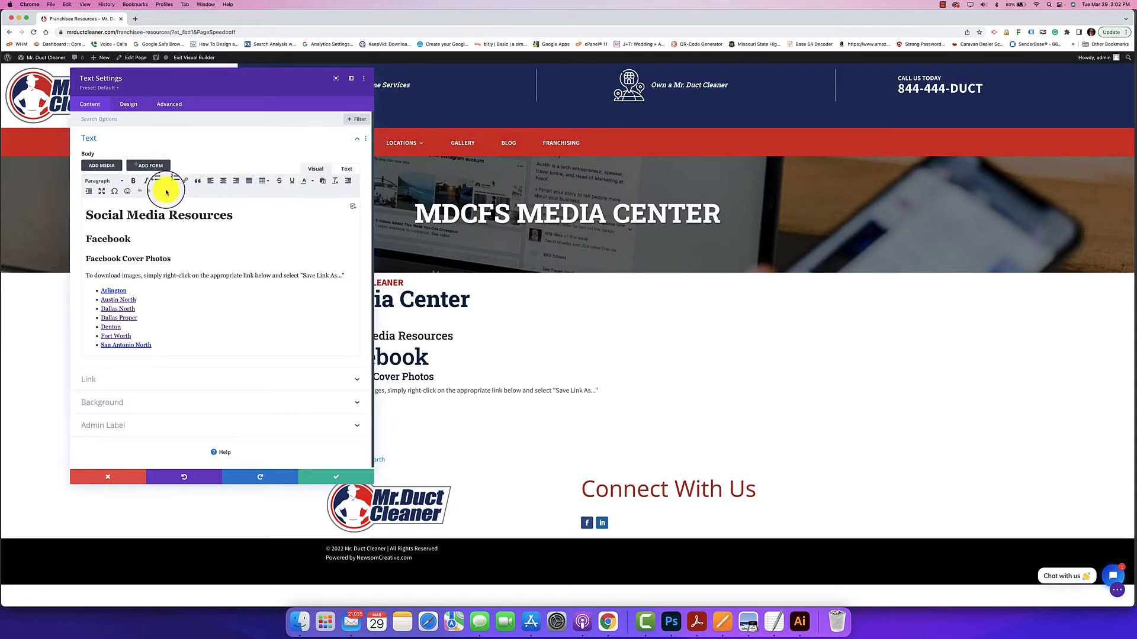
click(116, 183)
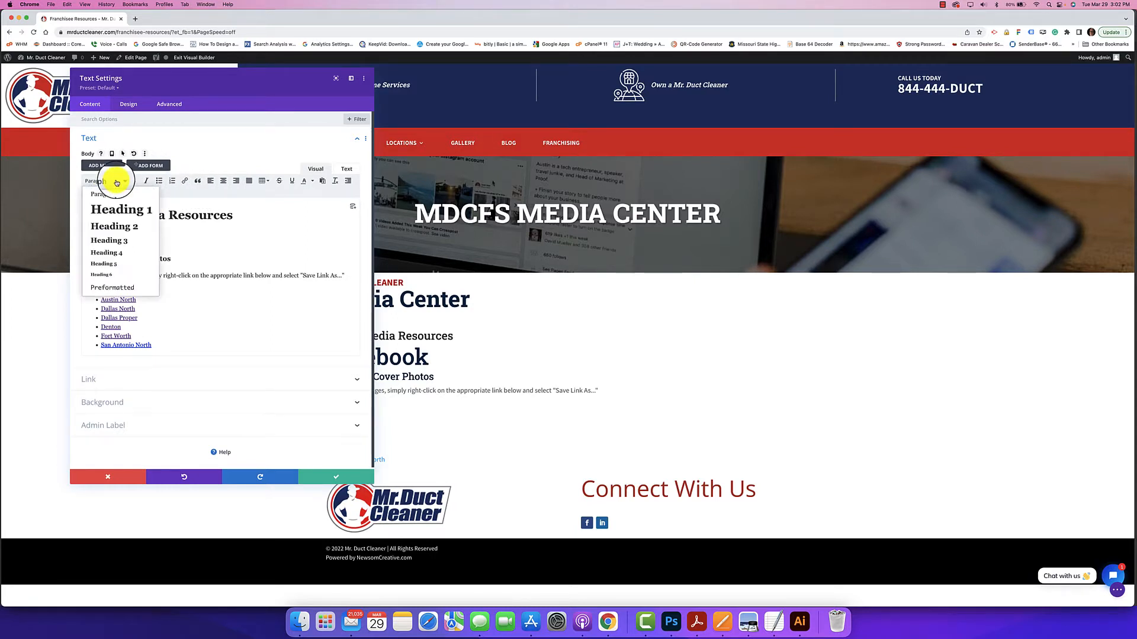
click(206, 239)
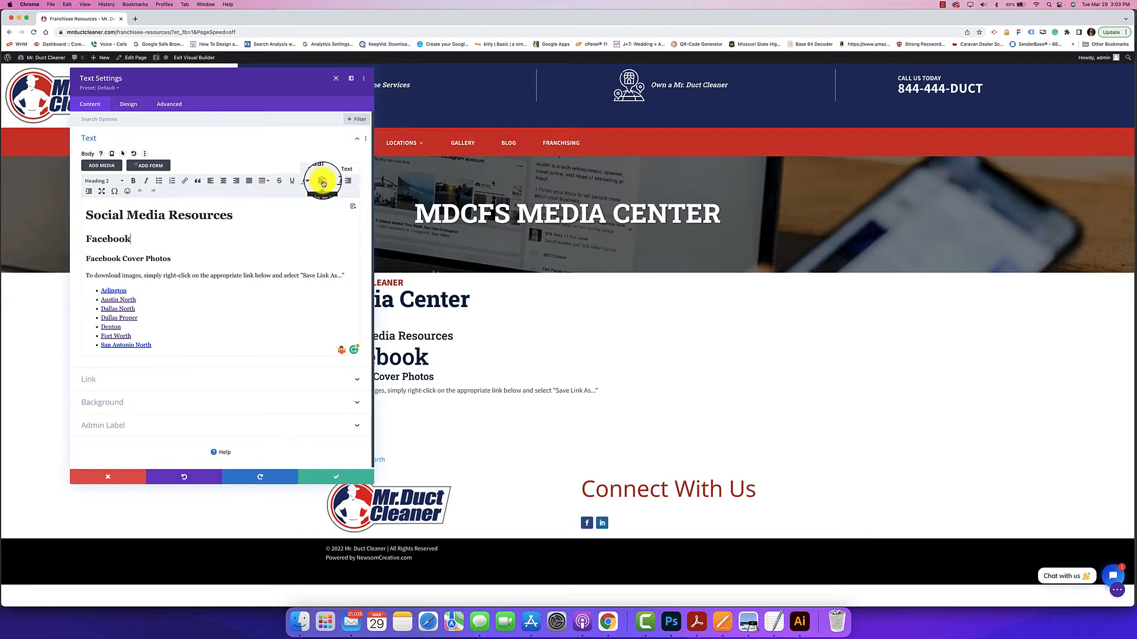
- Enable plain-text pasting, add an empty paragraph below the bulleted city list, and save the text module
click(323, 183)
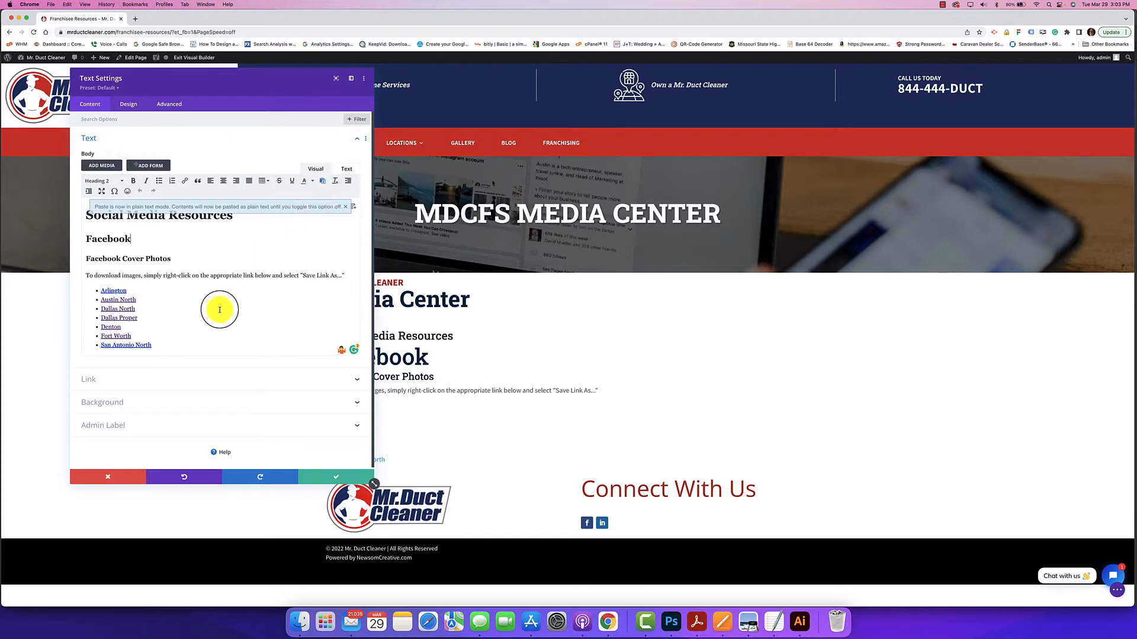
triple_click(220, 349)
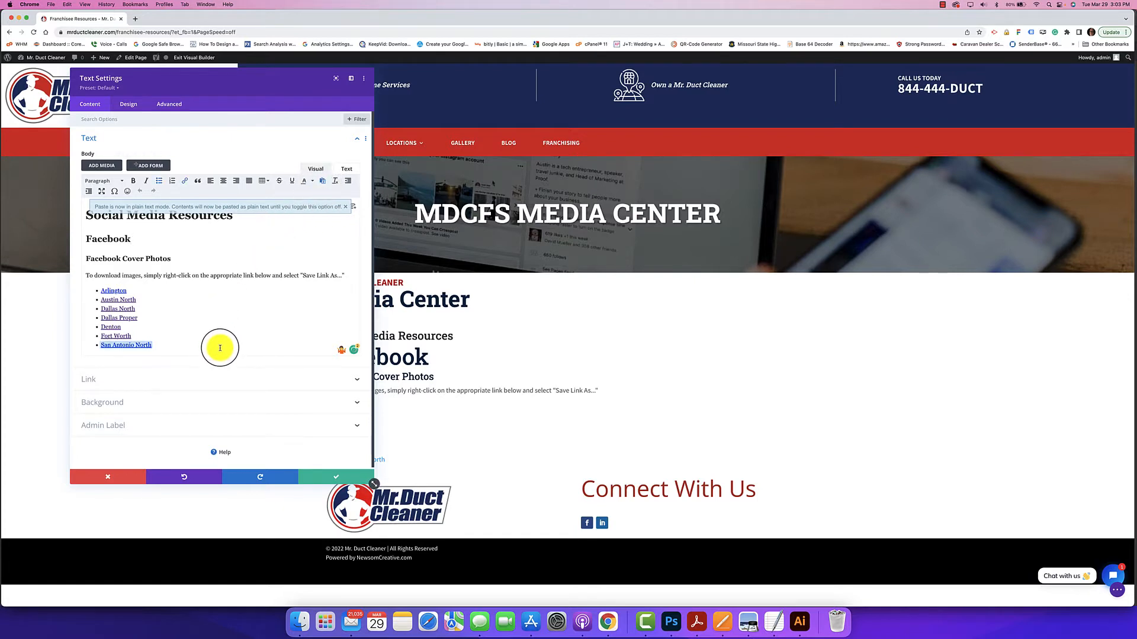
key(Return)
key(Return)
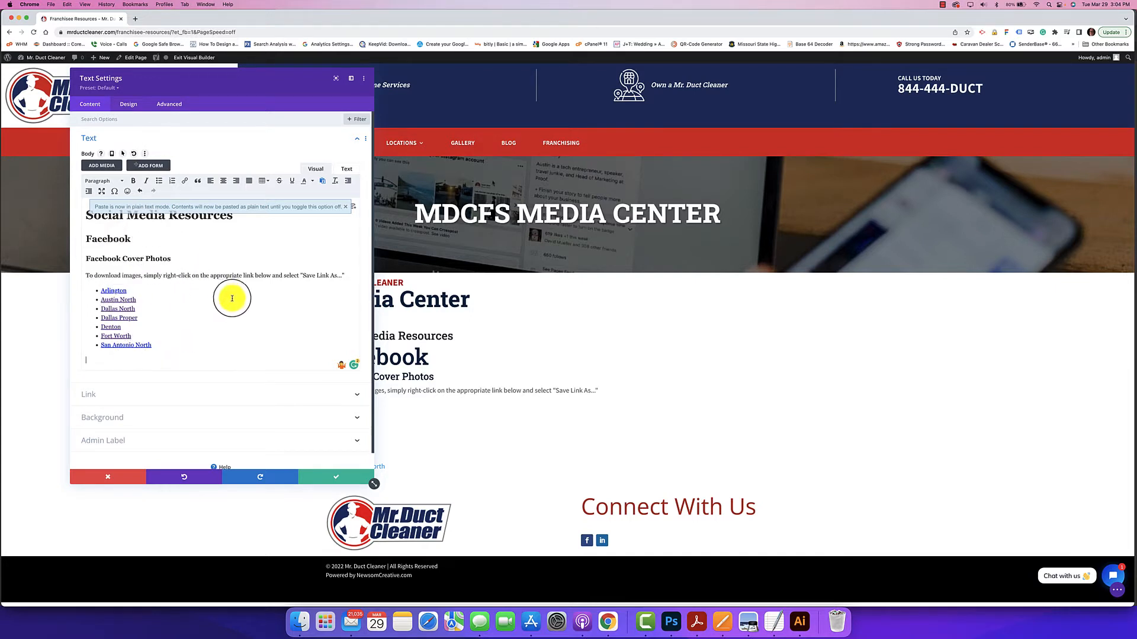
click(335, 473)
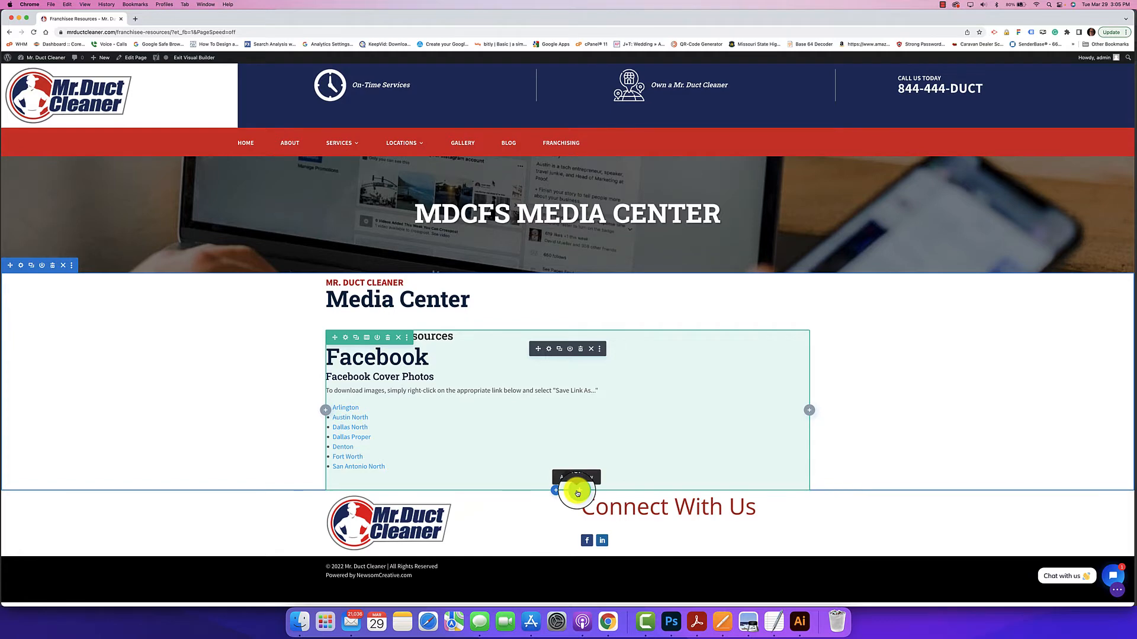
- Insert a row with two-fifths and three-fifths columns below the Facebook row, and add an Image module to its first column
click(577, 493)
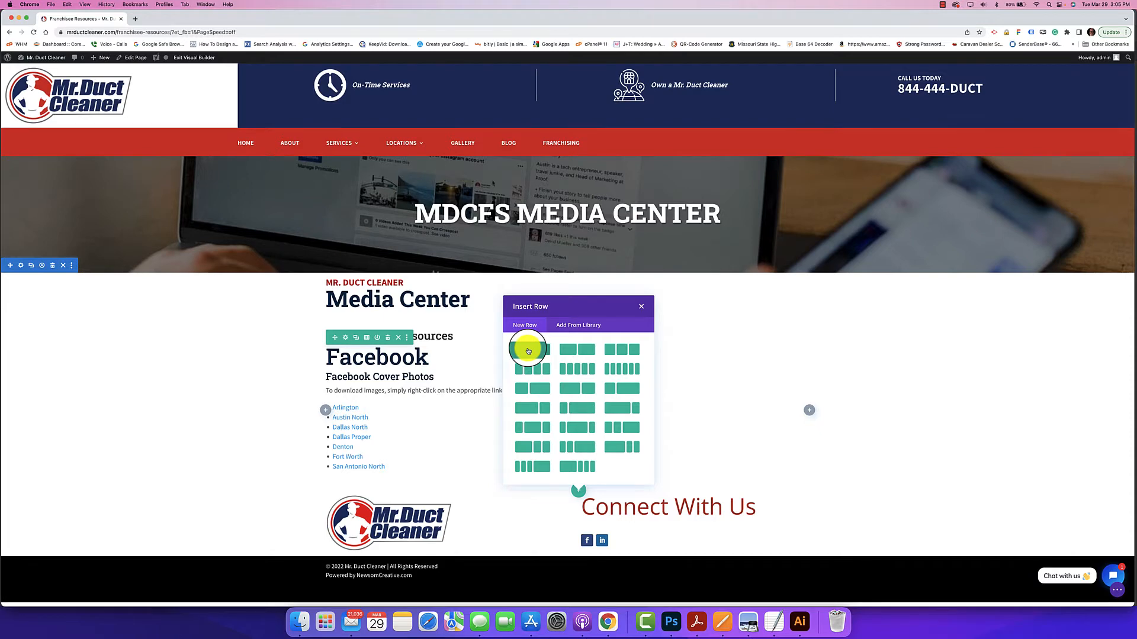
click(530, 389)
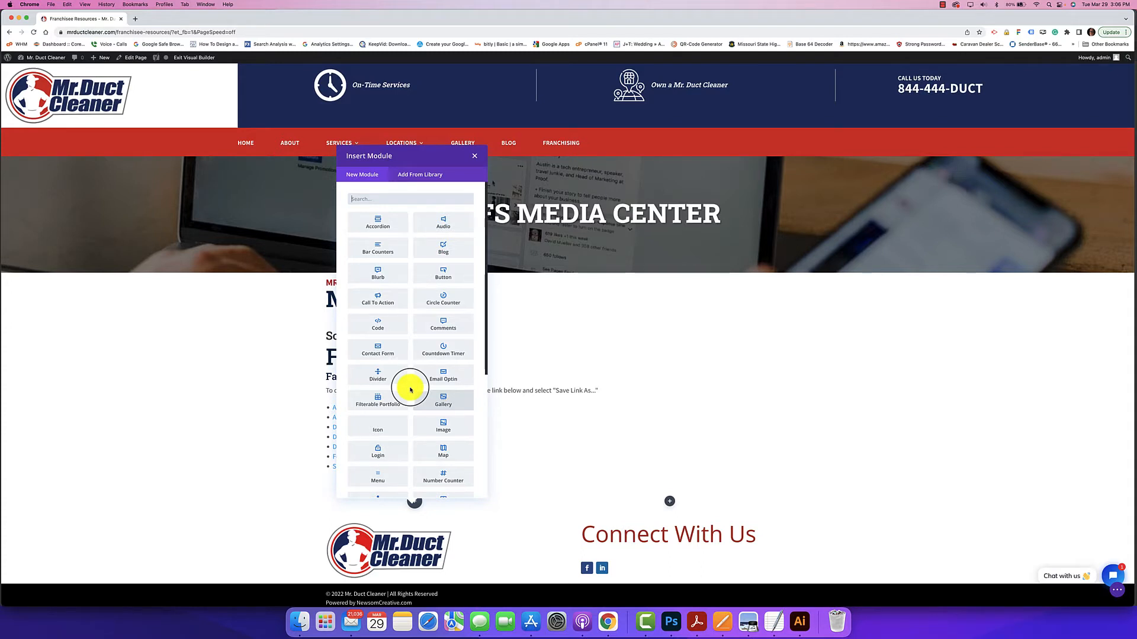
text(image)
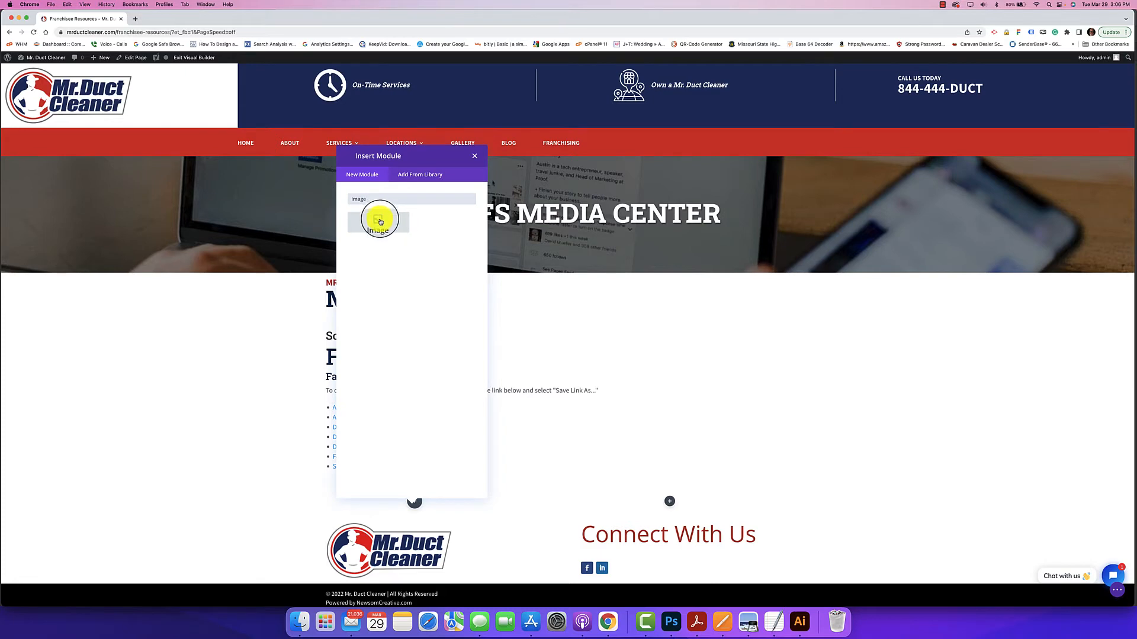
click(378, 223)
- Upload Mr. Duct Cleaner Vehicle Wrap Artwork.pdf from the Assets folder in Documents > Mr. Duct Cleaner, and set it as the module's image
click(277, 219)
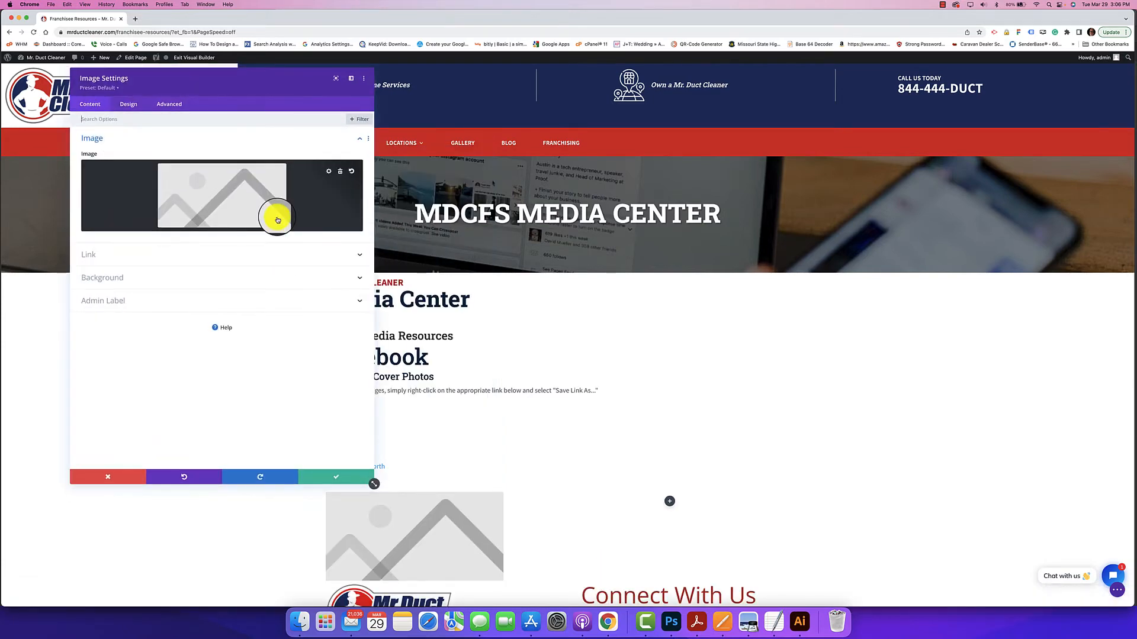
click(329, 172)
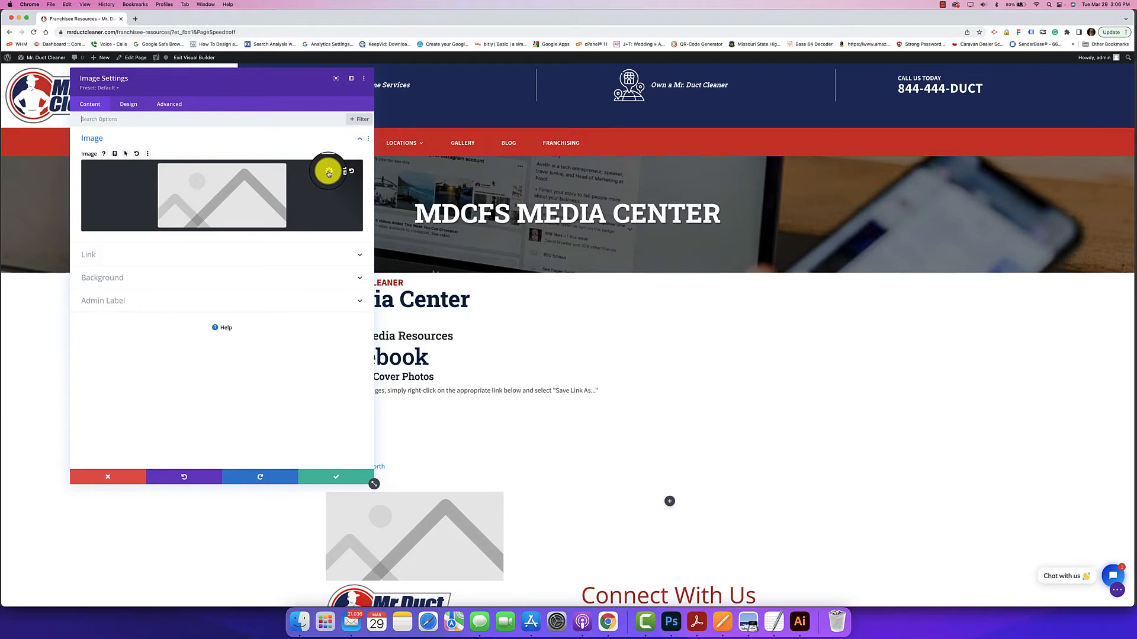
click(328, 172)
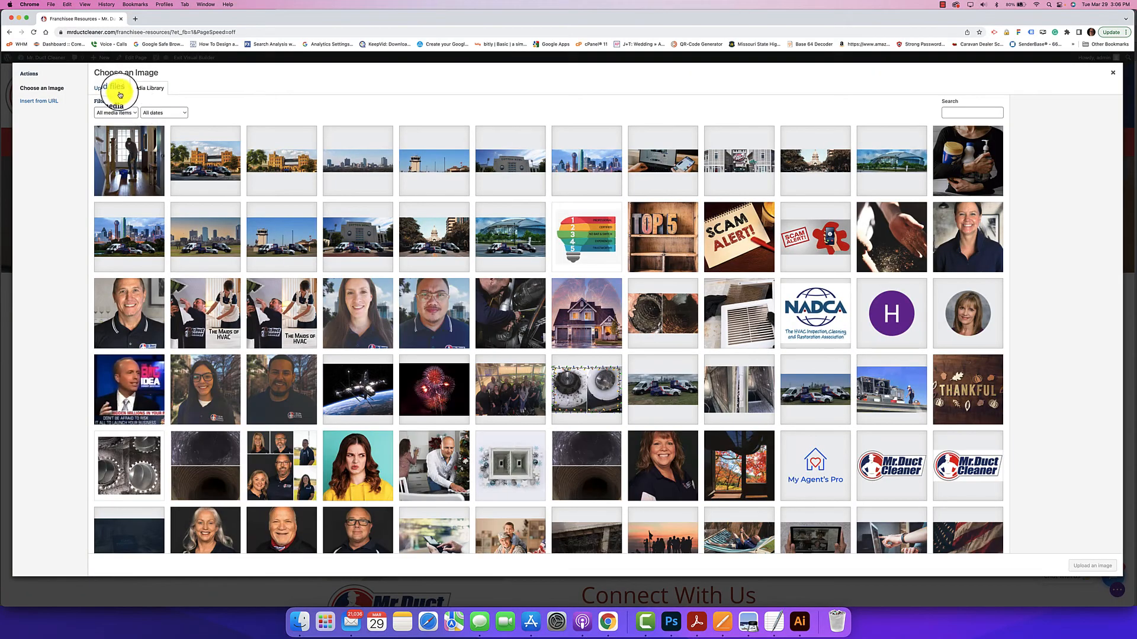
click(115, 88)
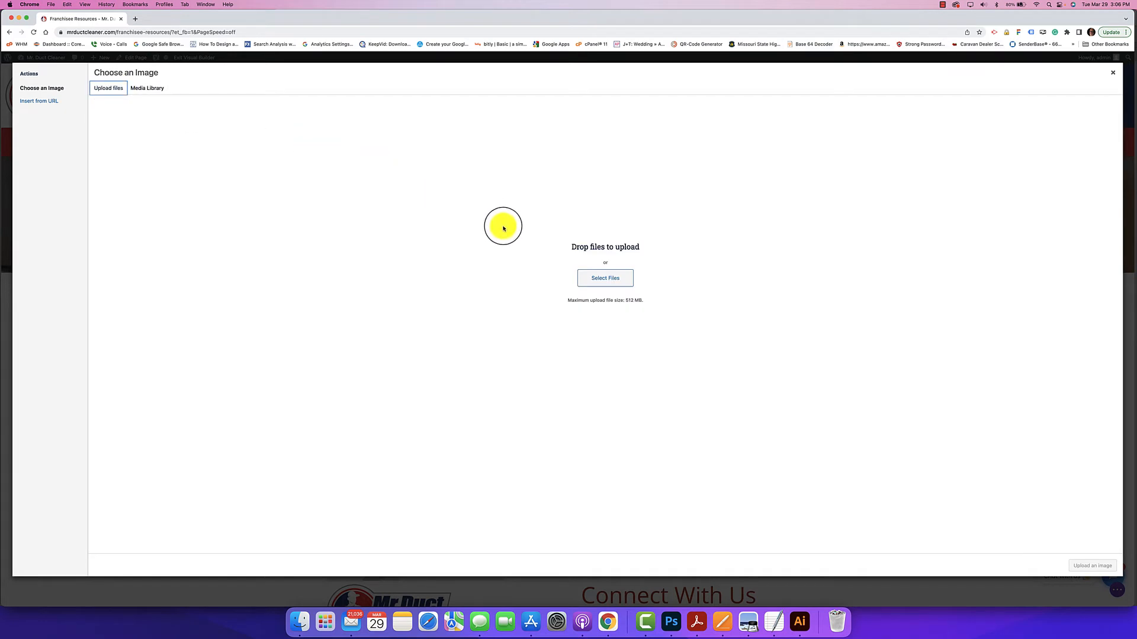
click(600, 277)
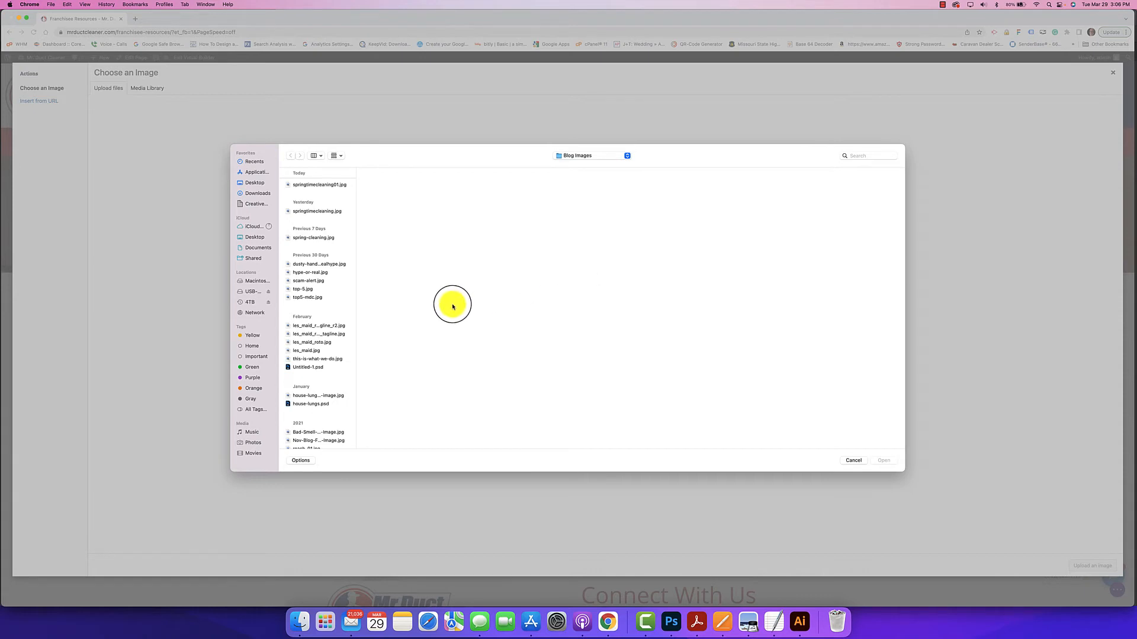
click(252, 249)
scroll(315, 272, down, 10)
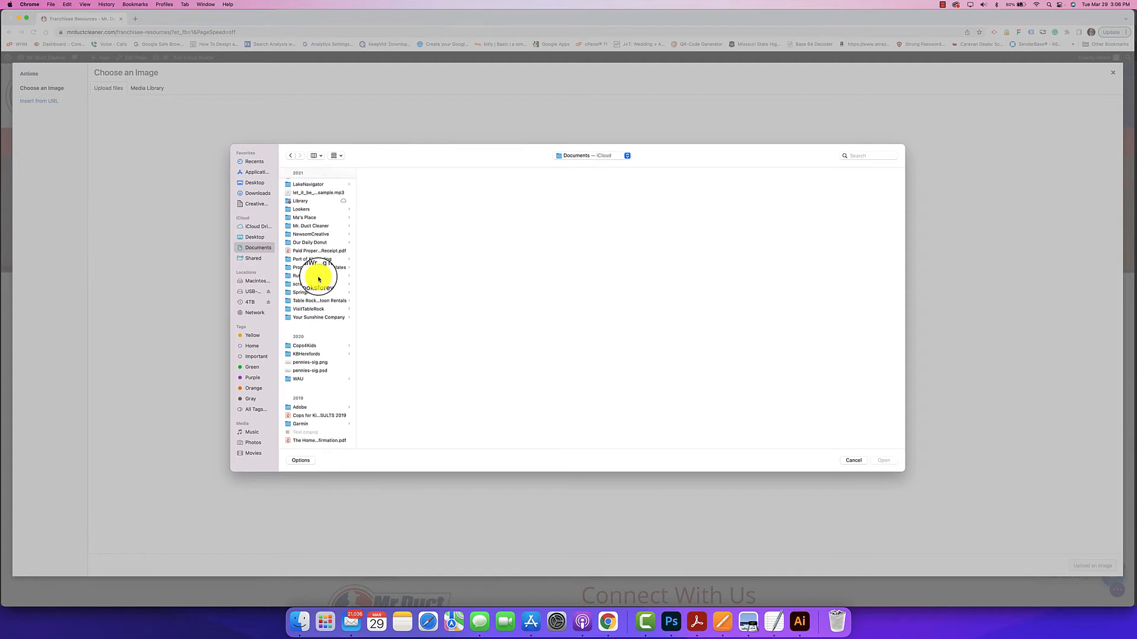
click(316, 227)
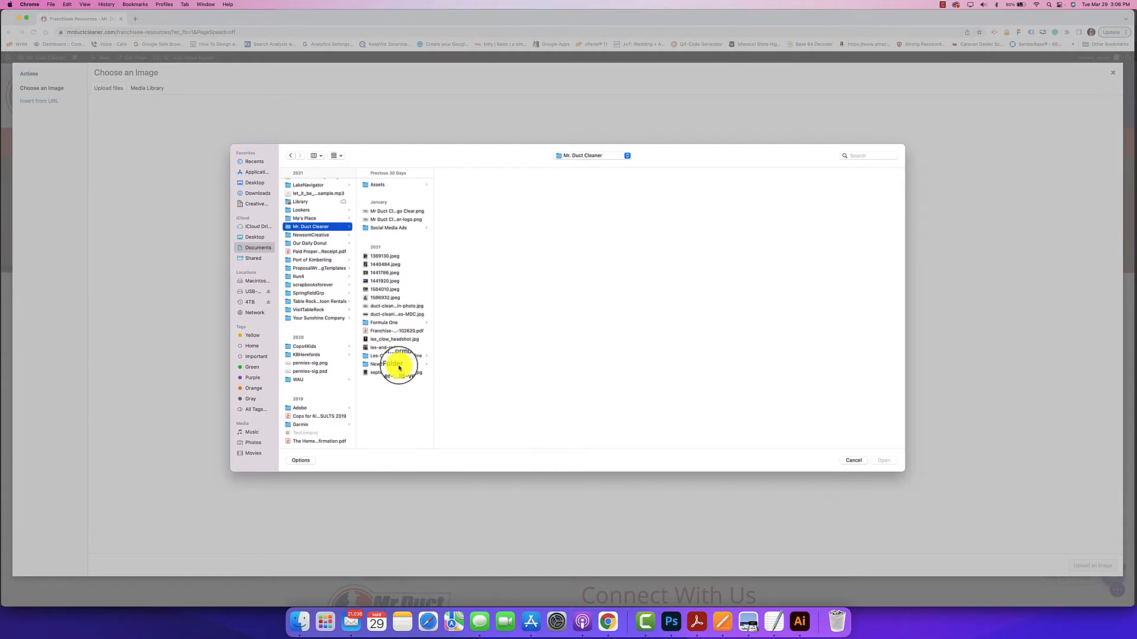
click(388, 185)
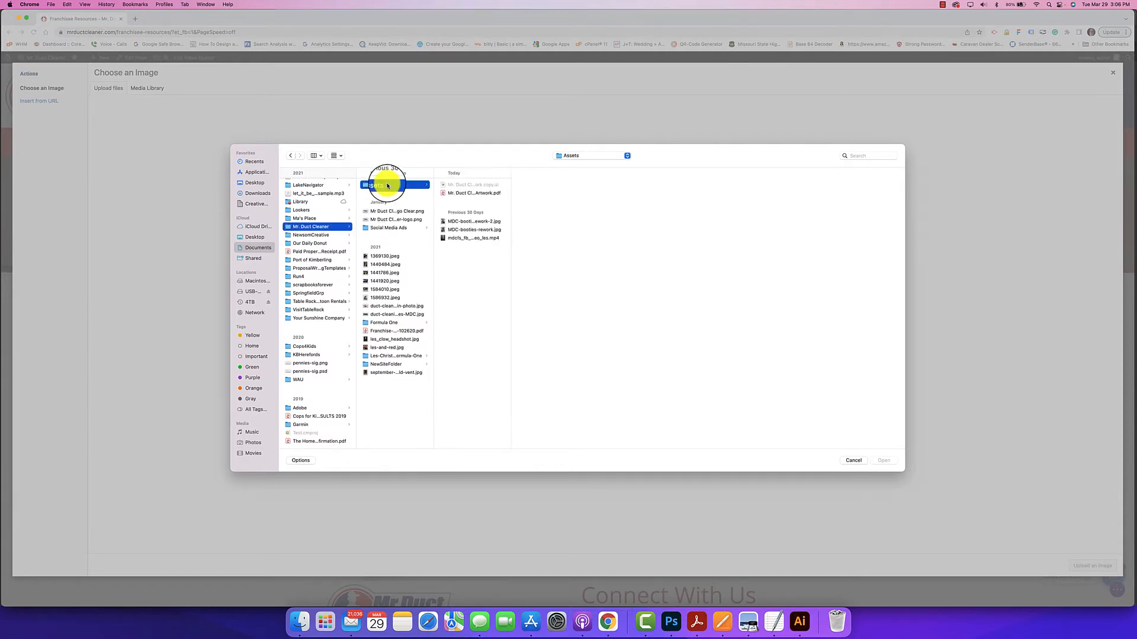
click(470, 193)
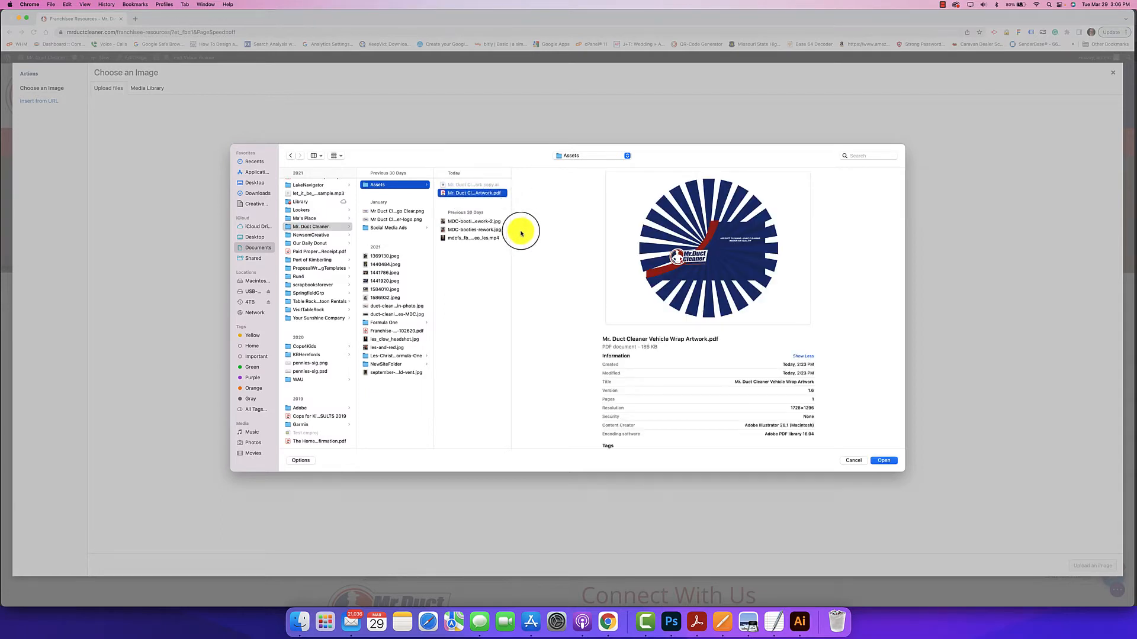
click(876, 461)
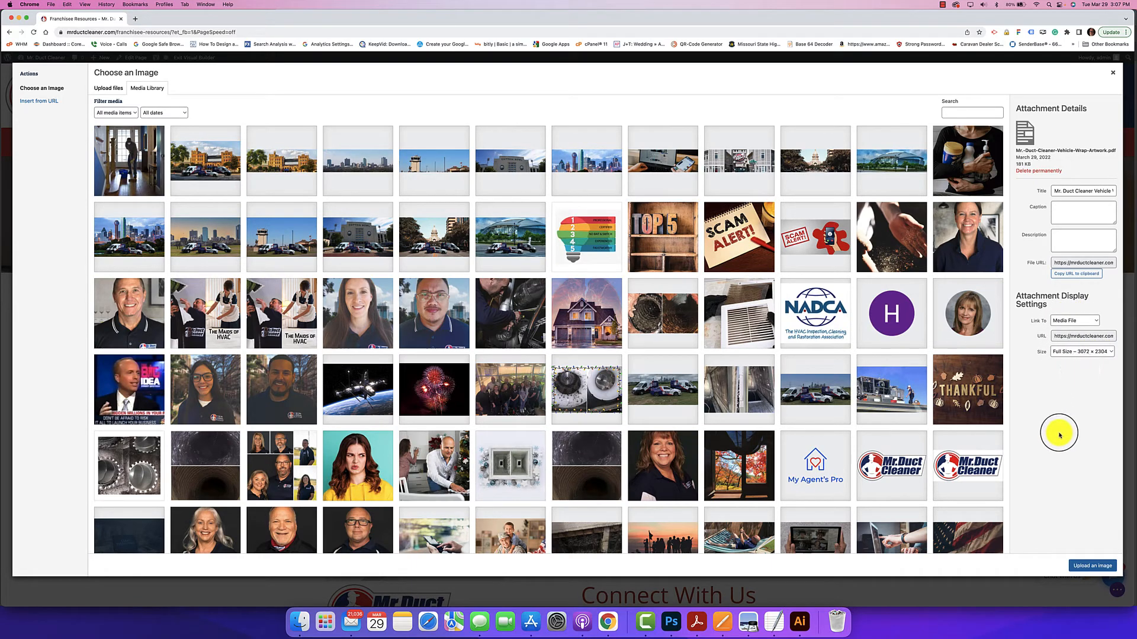
click(1085, 570)
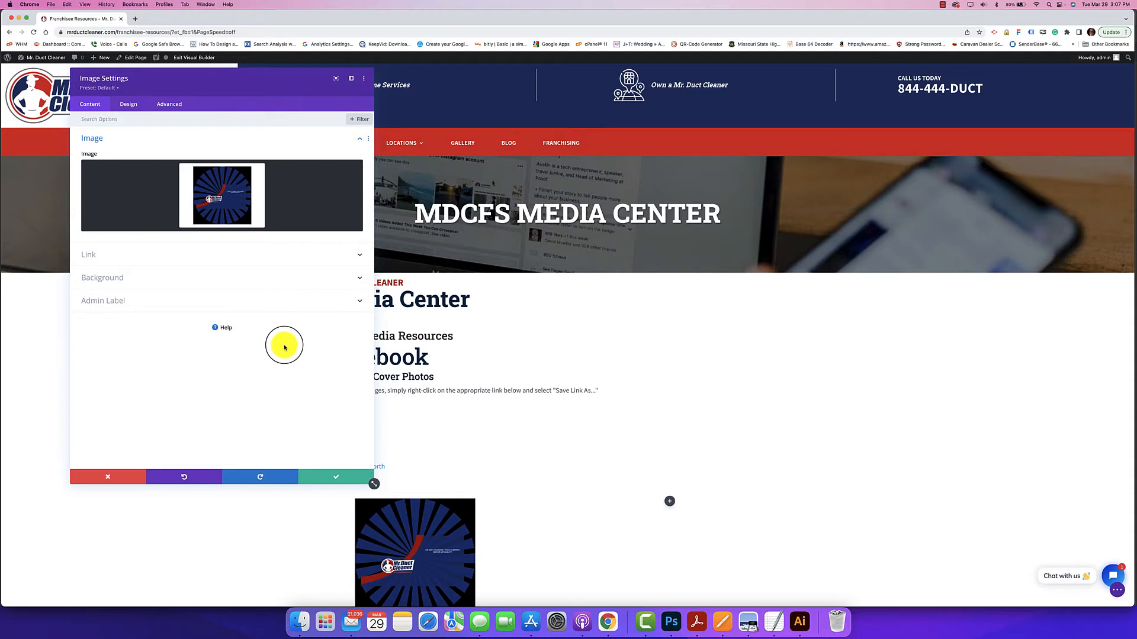
- Replace the module's image with Mr-Duct-Cleaner-Van.jpeg from the media library at full size
mouse_move(309, 208)
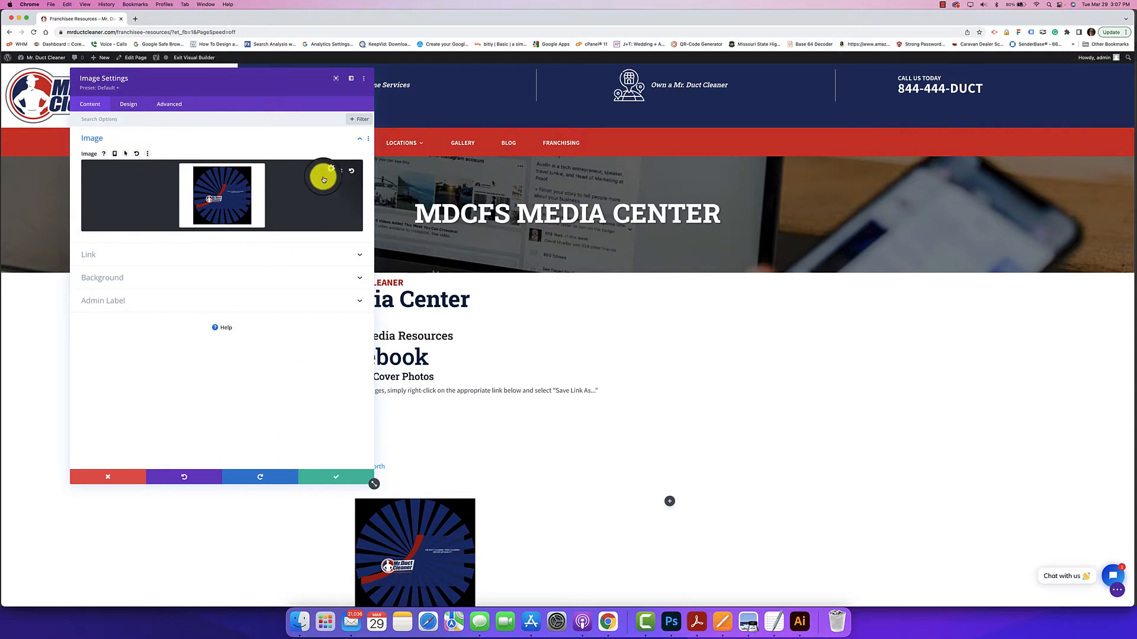
click(329, 173)
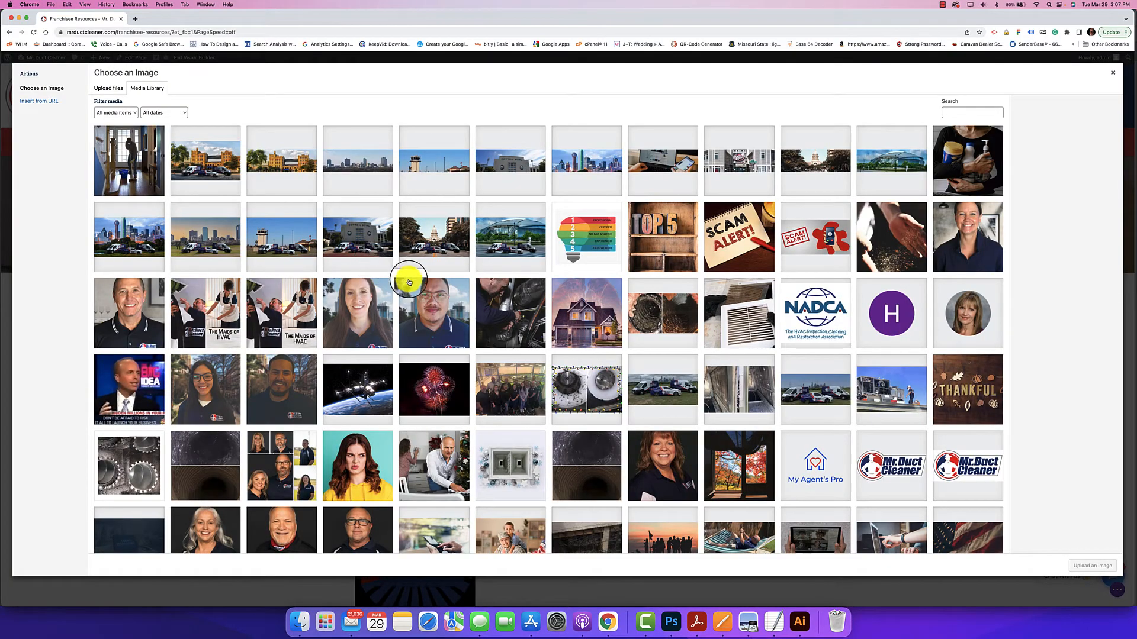
scroll(410, 287, down, 5)
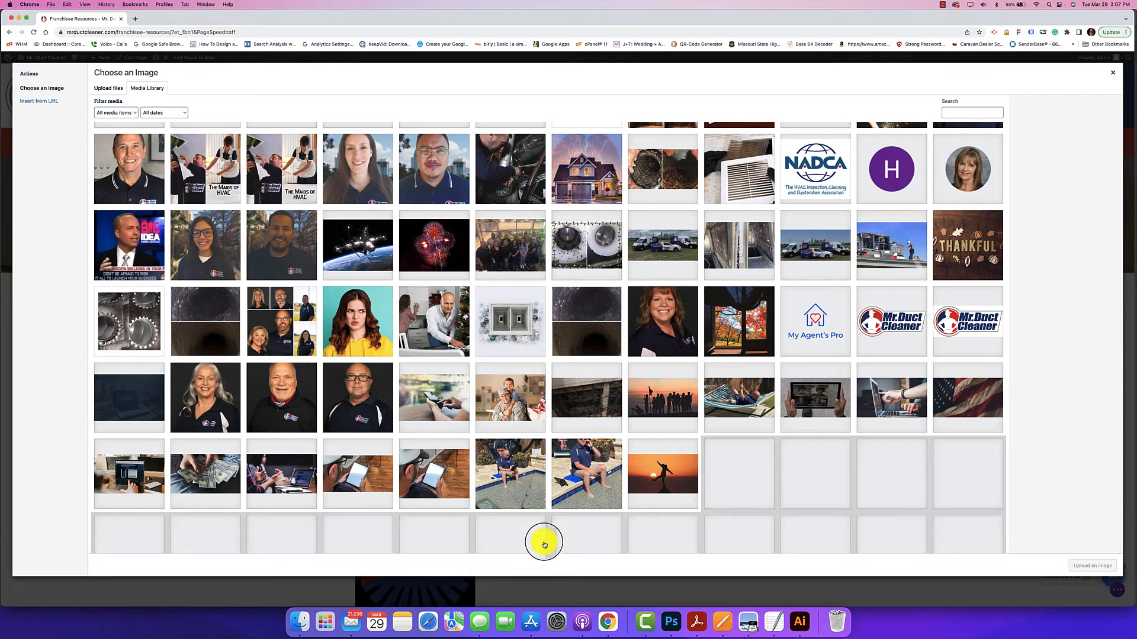
scroll(544, 544, down, 10)
scroll(544, 544, down, 2)
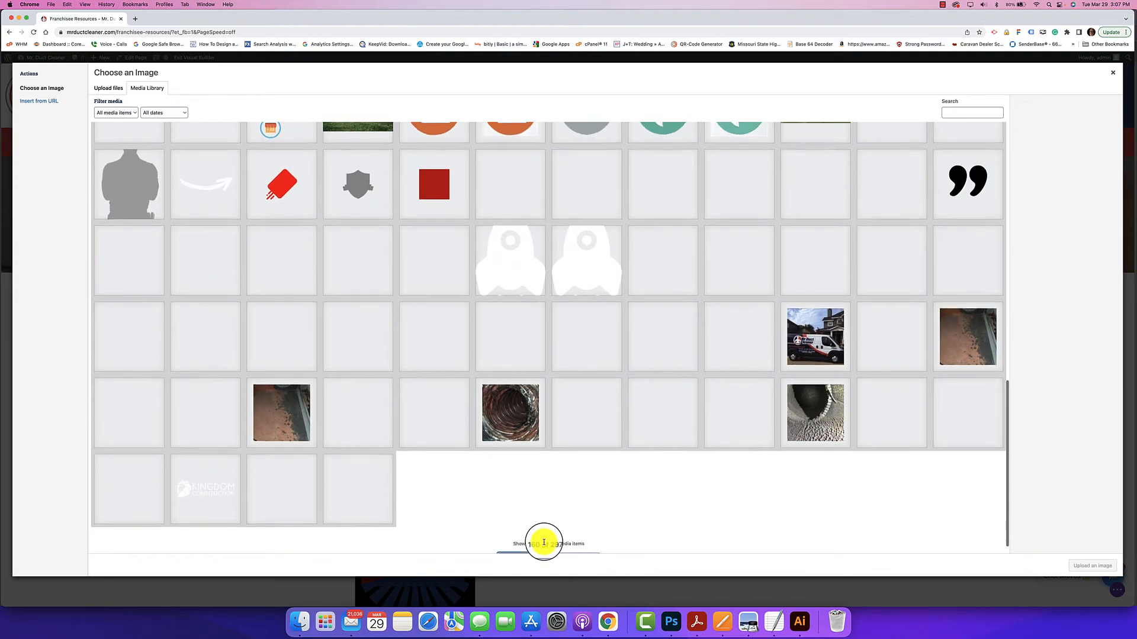
scroll(543, 544, up, 7)
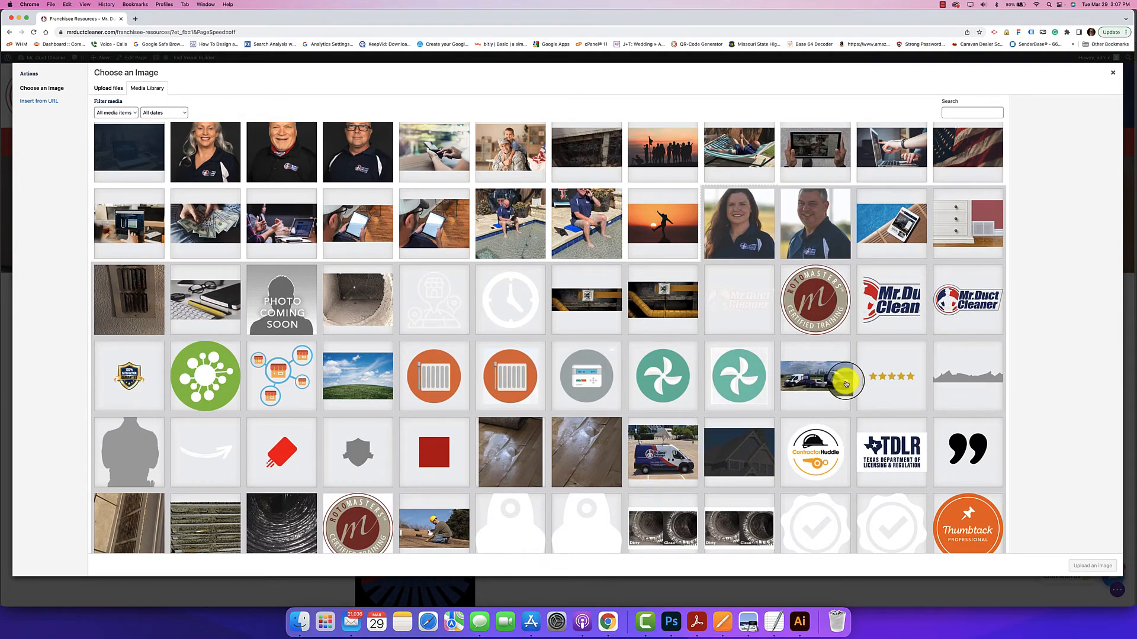
scroll(846, 383, up, 2)
scroll(845, 384, down, 10)
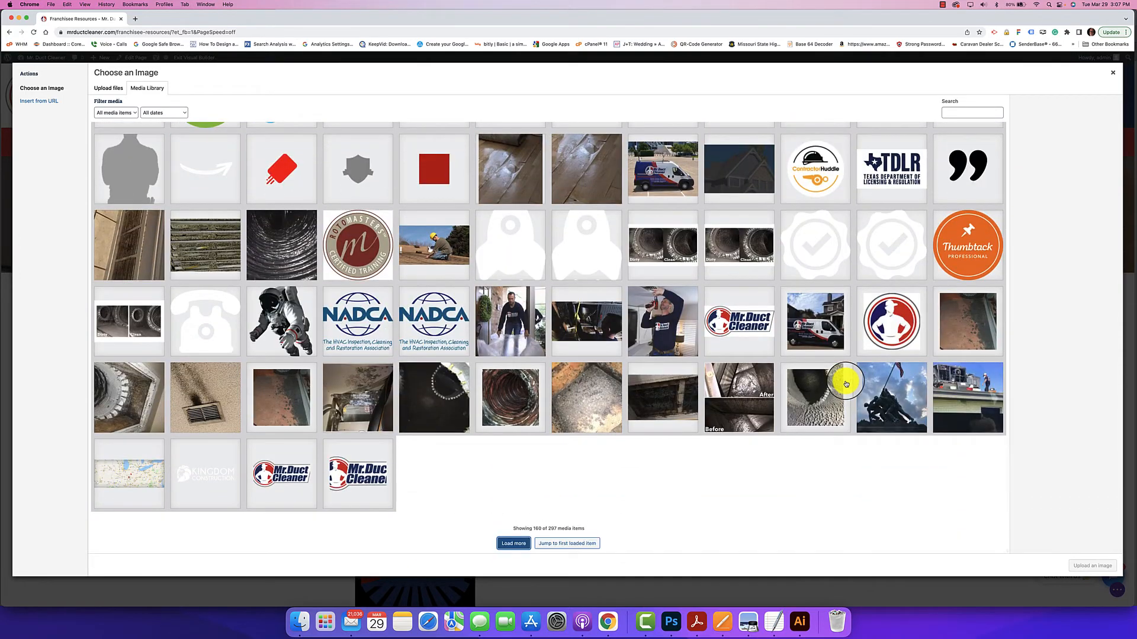
click(818, 329)
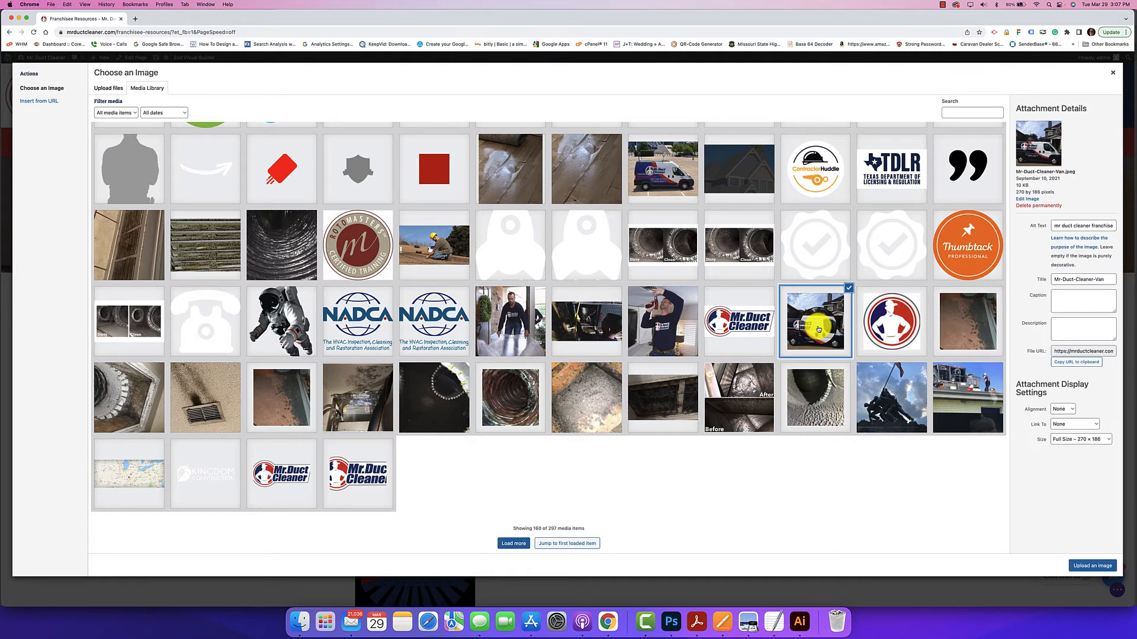
click(1093, 565)
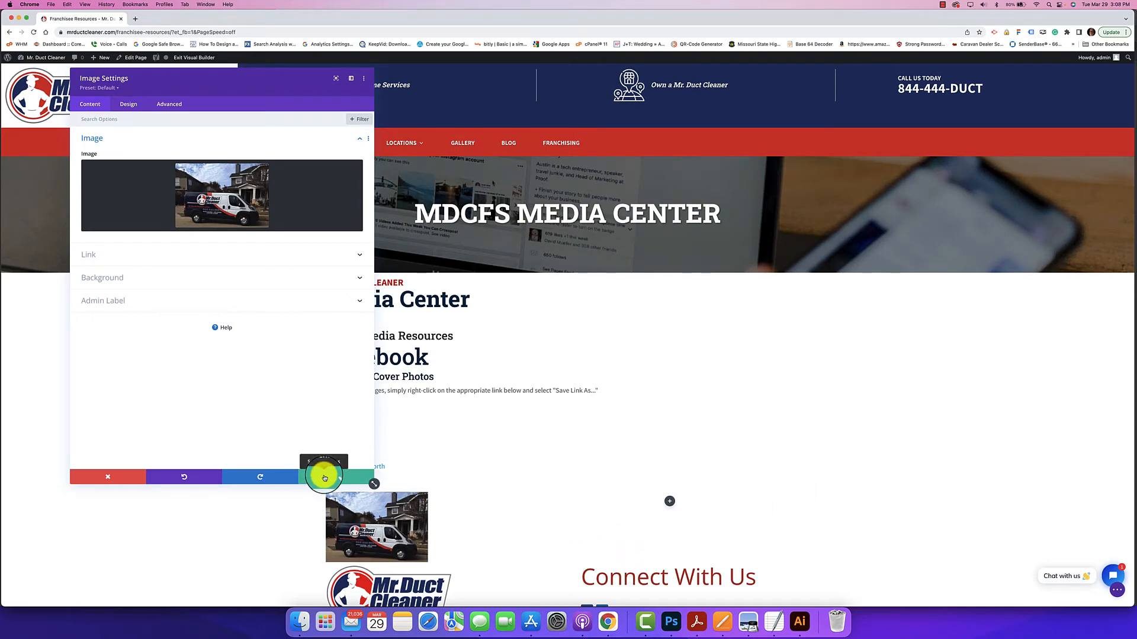
- Save the van image module and add a Text module to the empty second column of the same row
click(325, 477)
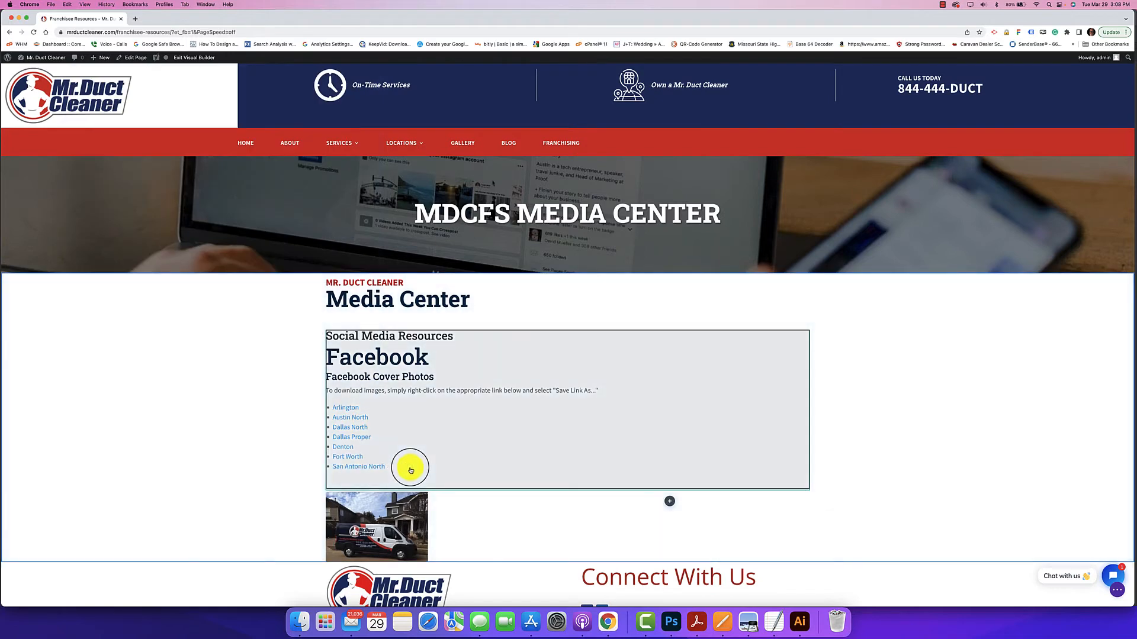
scroll(409, 467, down, 2)
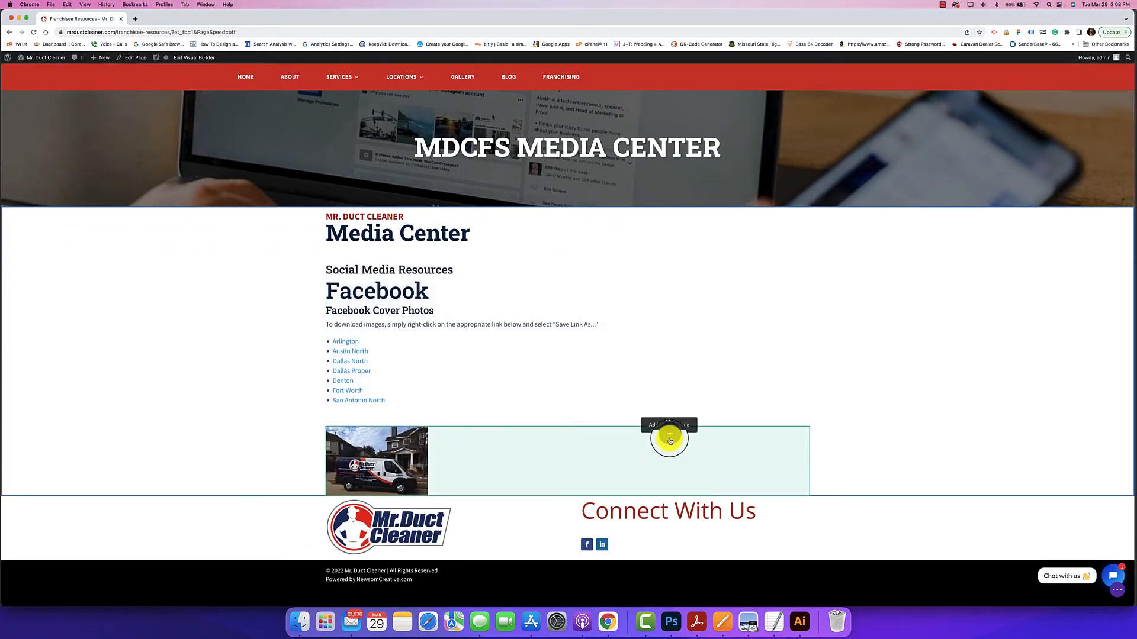
click(670, 438)
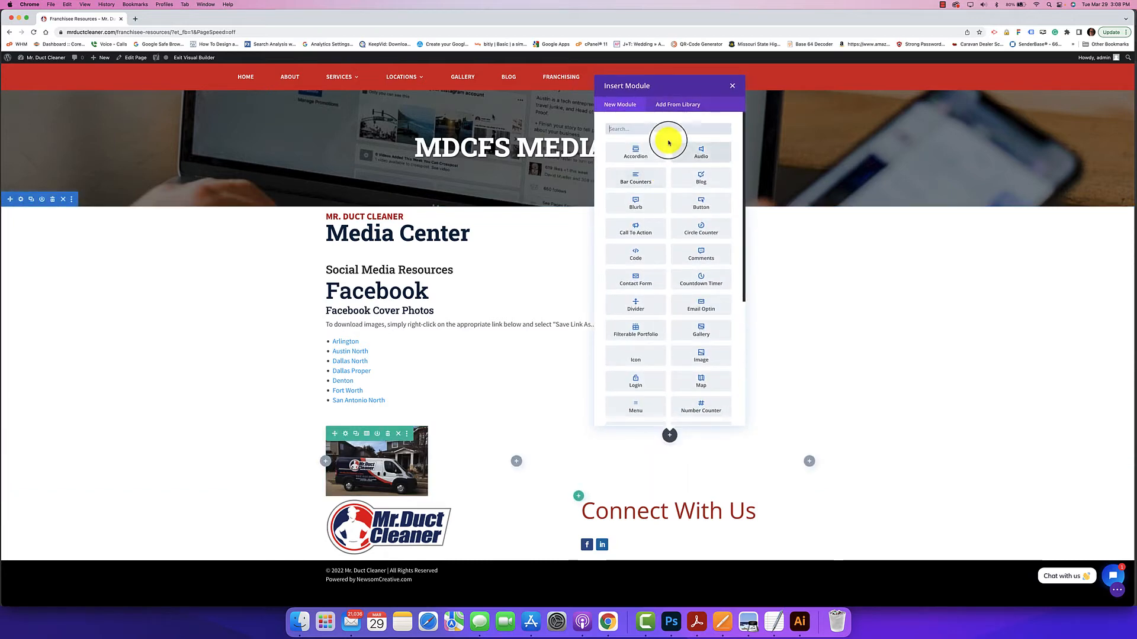
text(text)
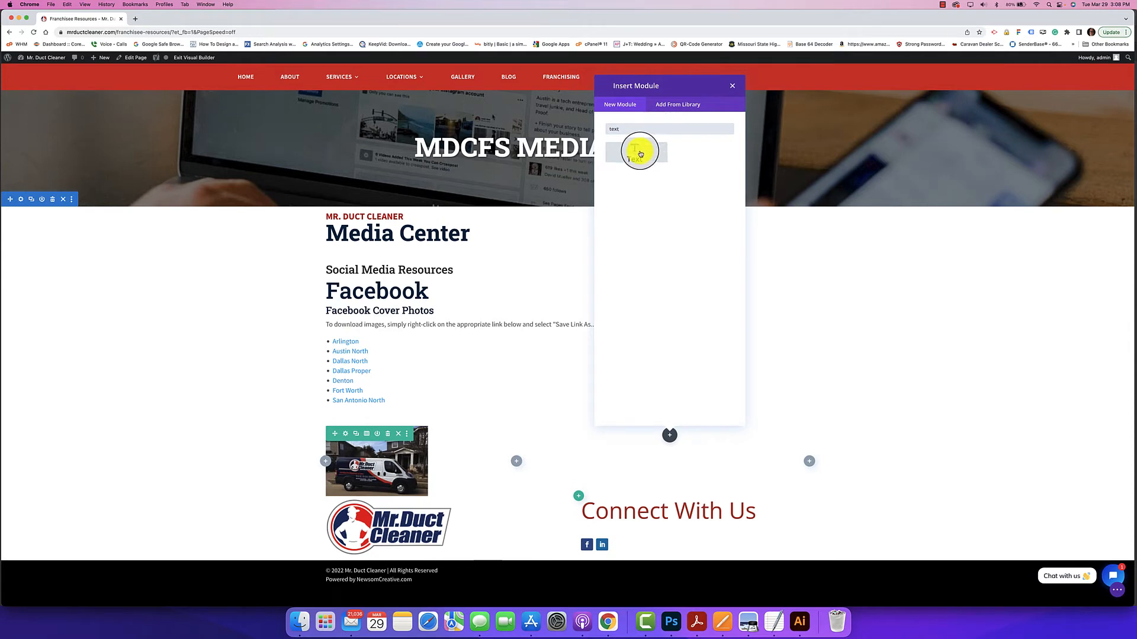
click(639, 153)
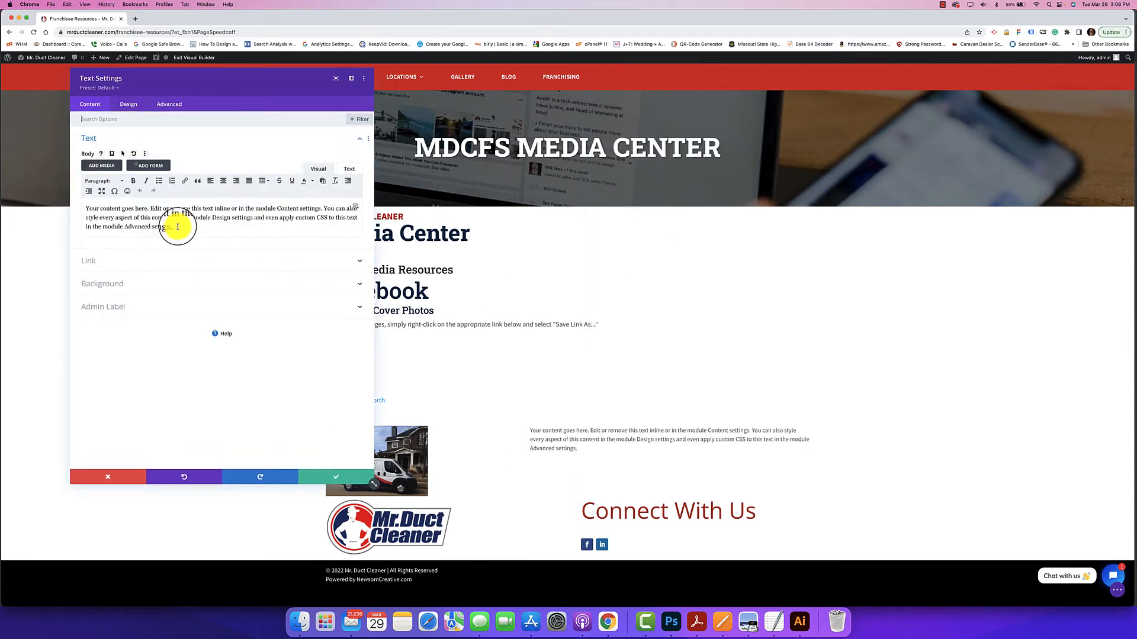
- Replace the new text module's placeholder content with "Download Vector PDF of Vinyl Wrap"
drag(178, 225, 64, 203)
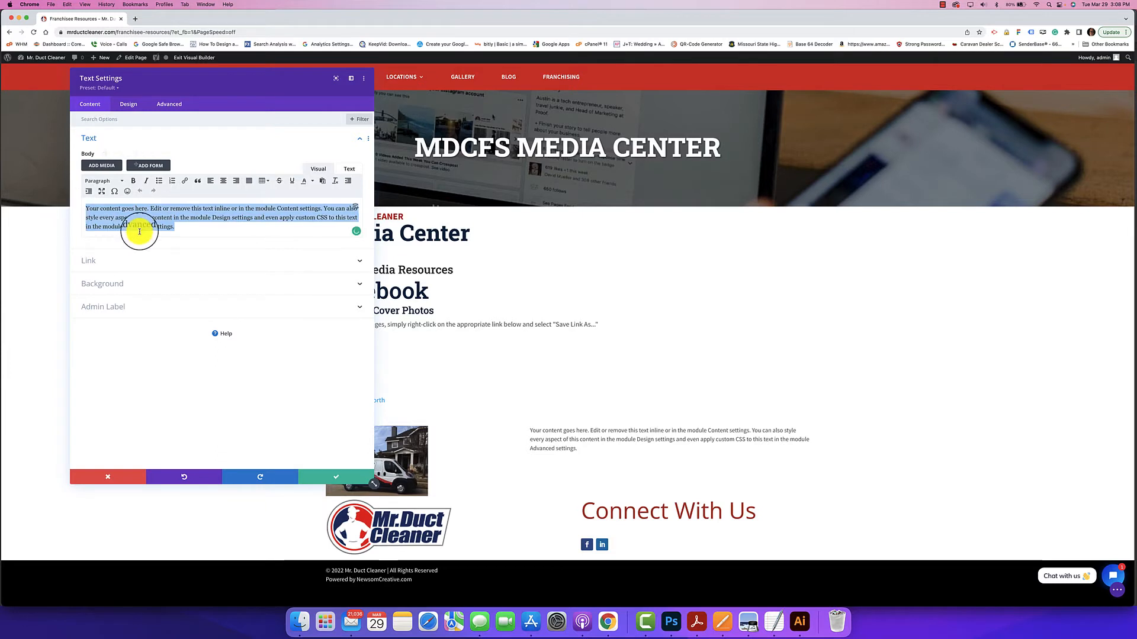
text(Download)
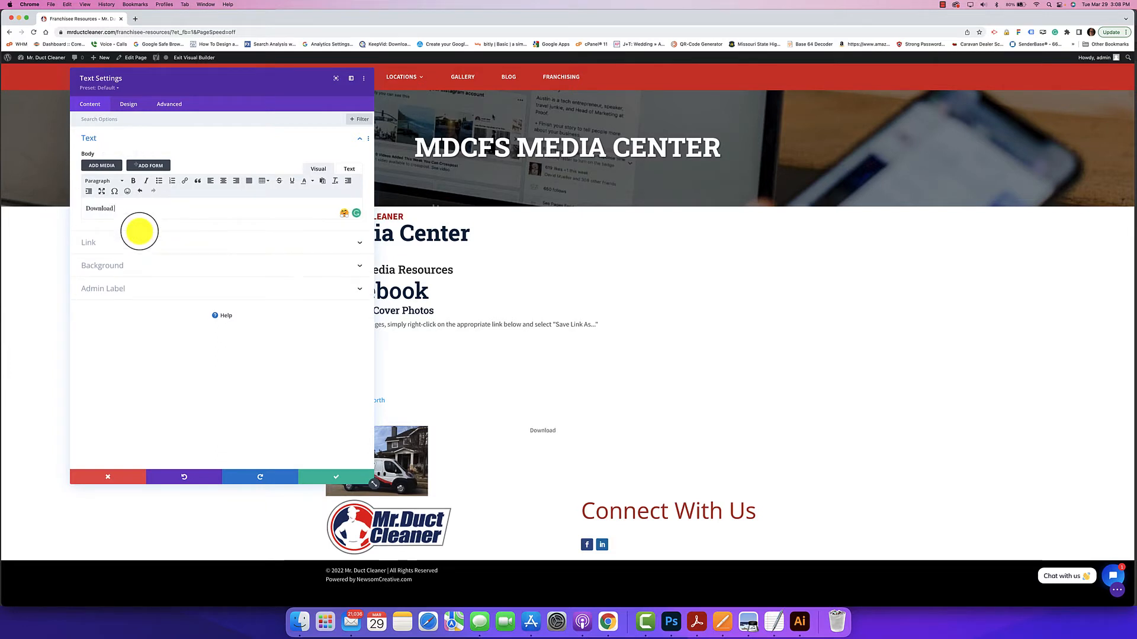
text( Ved)
text(tor)
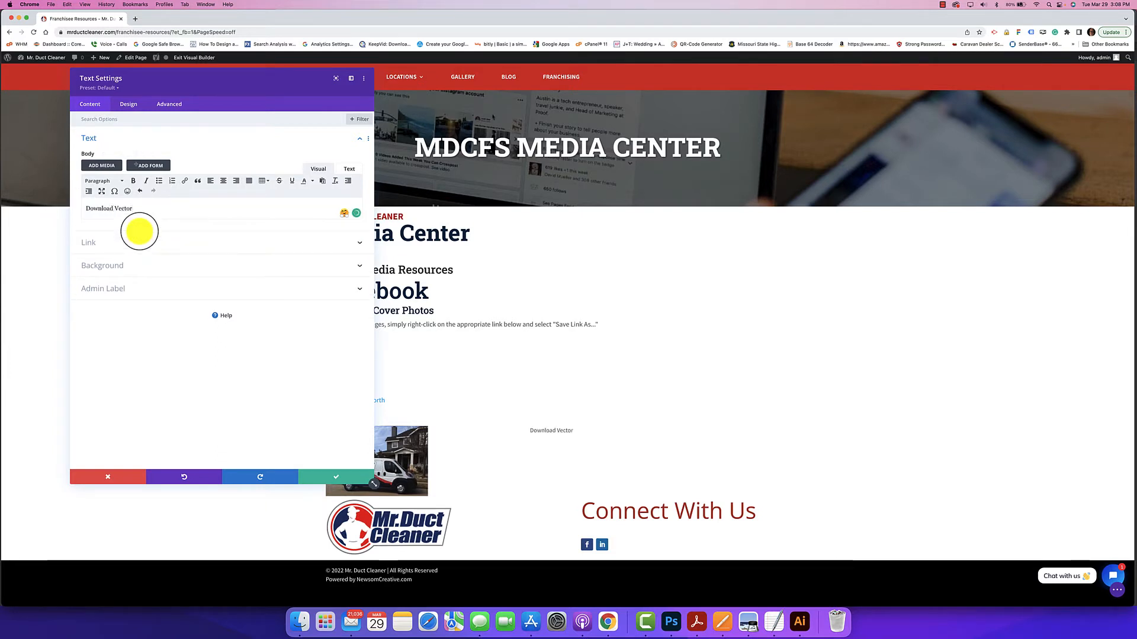
text( PDF of Vinyl Wrap)
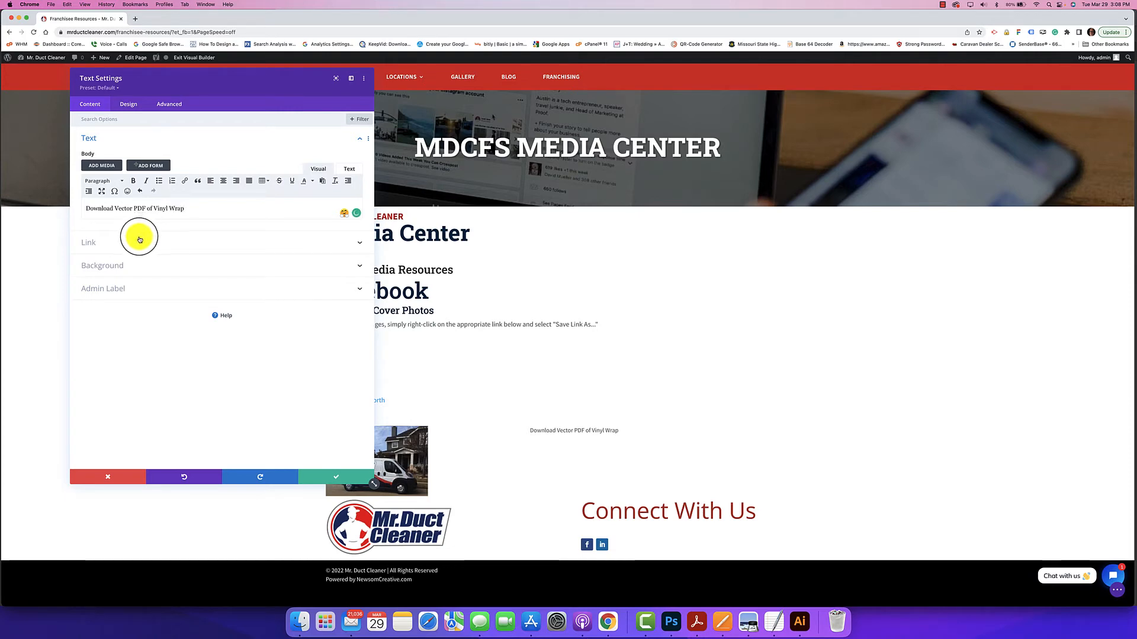
- Make the "Download Vector PDF of Vinyl Wrap" line bold, and save the text module and the page
drag(186, 208, 51, 208)
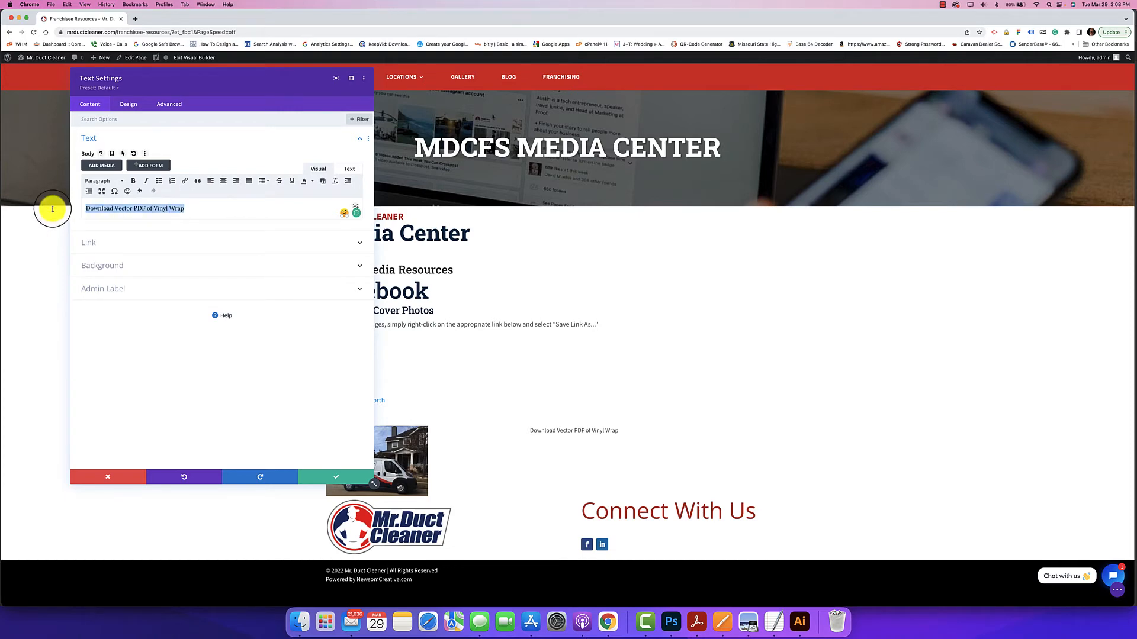
click(134, 181)
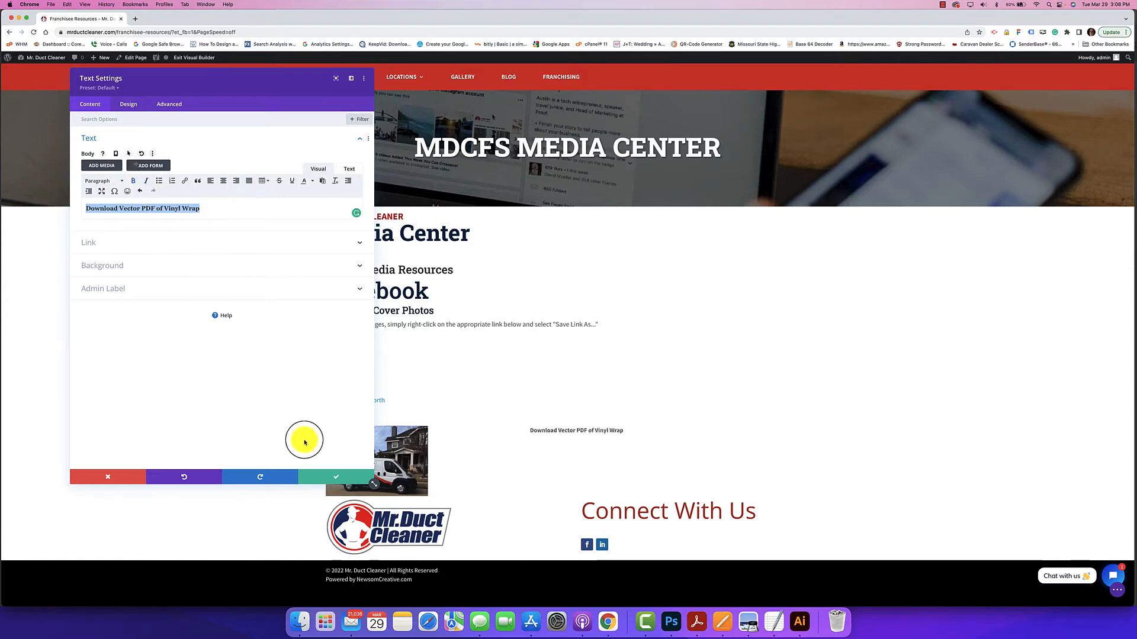
click(335, 478)
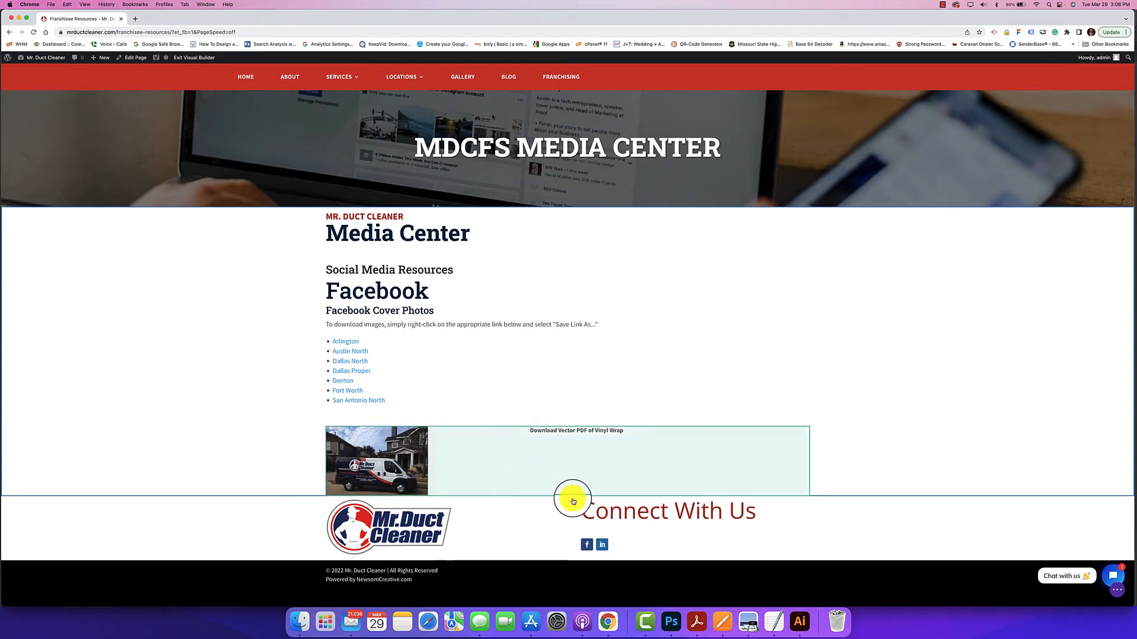
click(1119, 594)
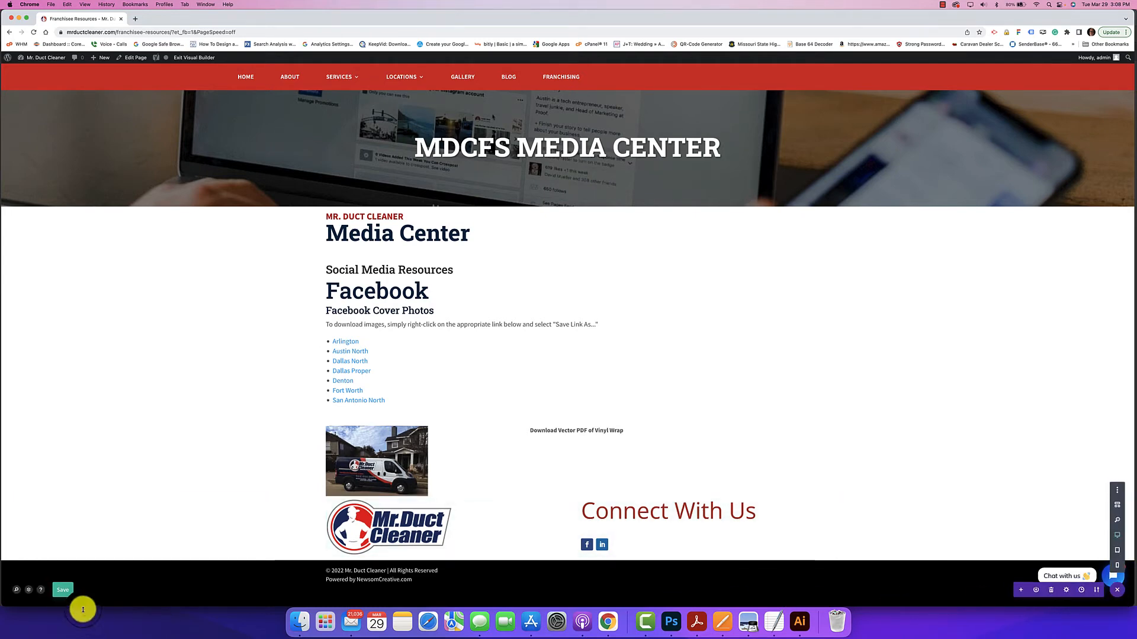
click(63, 591)
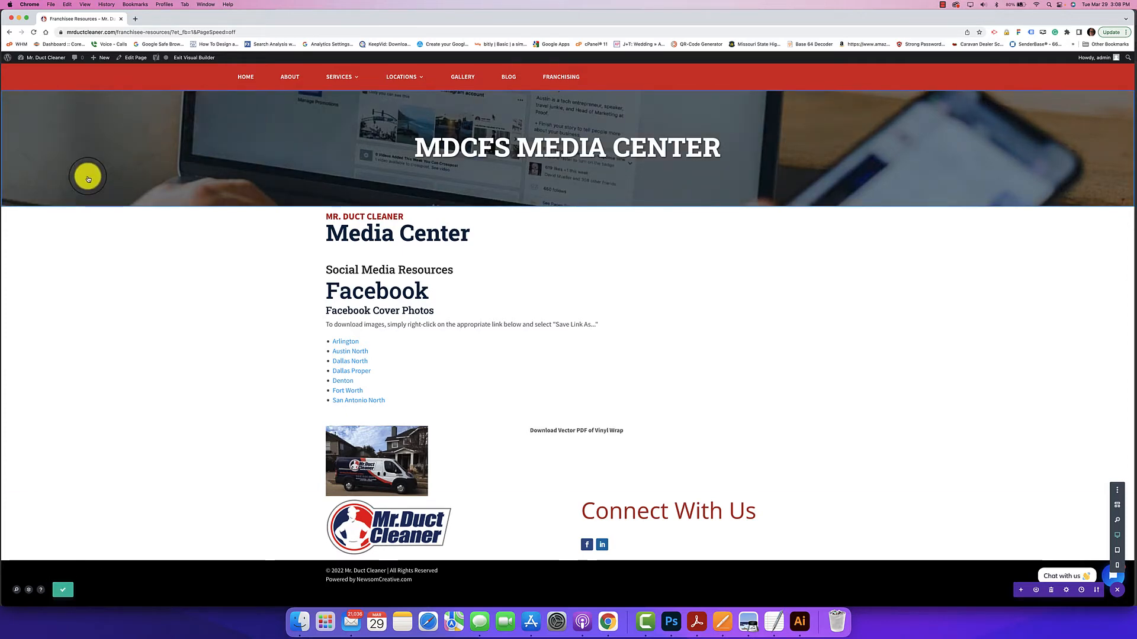
- Upload Mr. Duct Cleaner Vehicle Wrap Artwork.pdf to the site's media library through the WordPress dashboard and copy its file URL
mouse_move(47, 60)
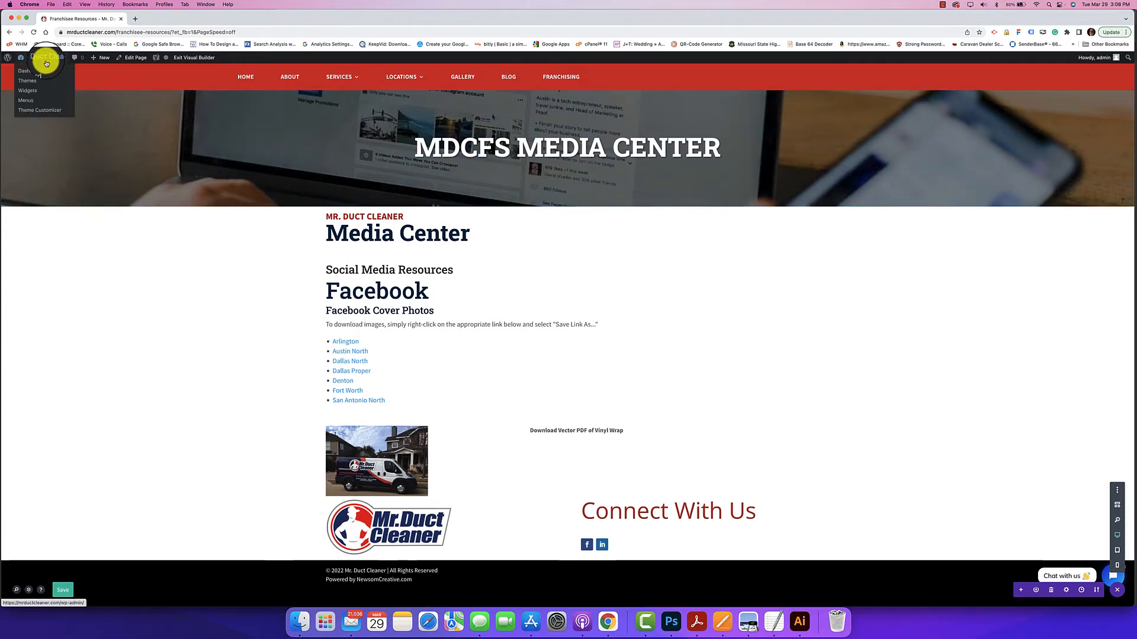
click(41, 72)
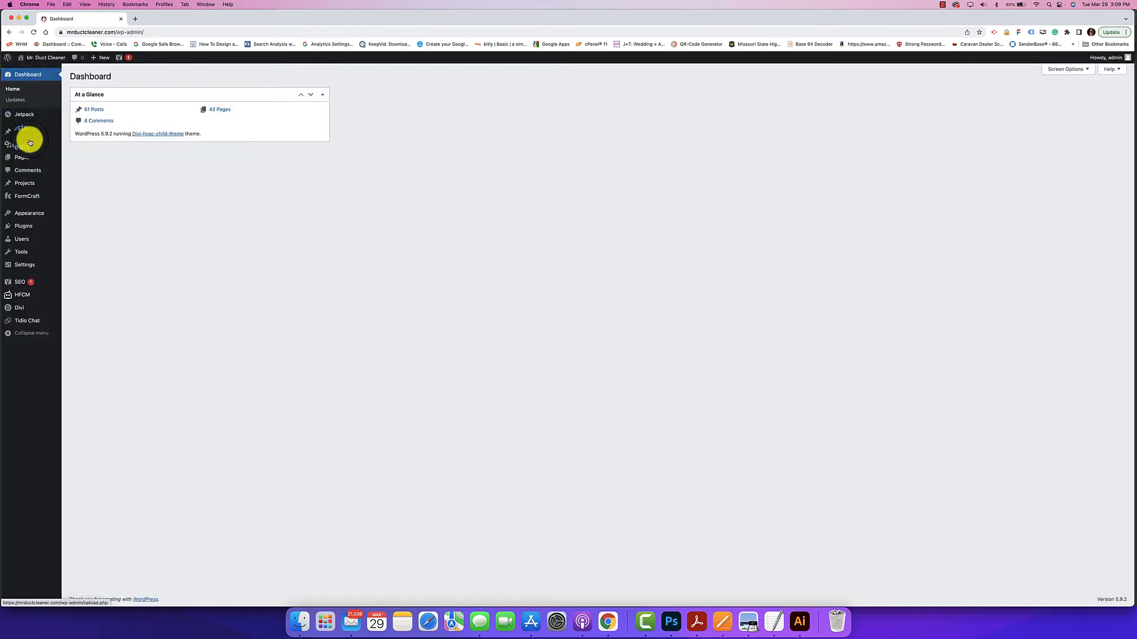
mouse_move(26, 144)
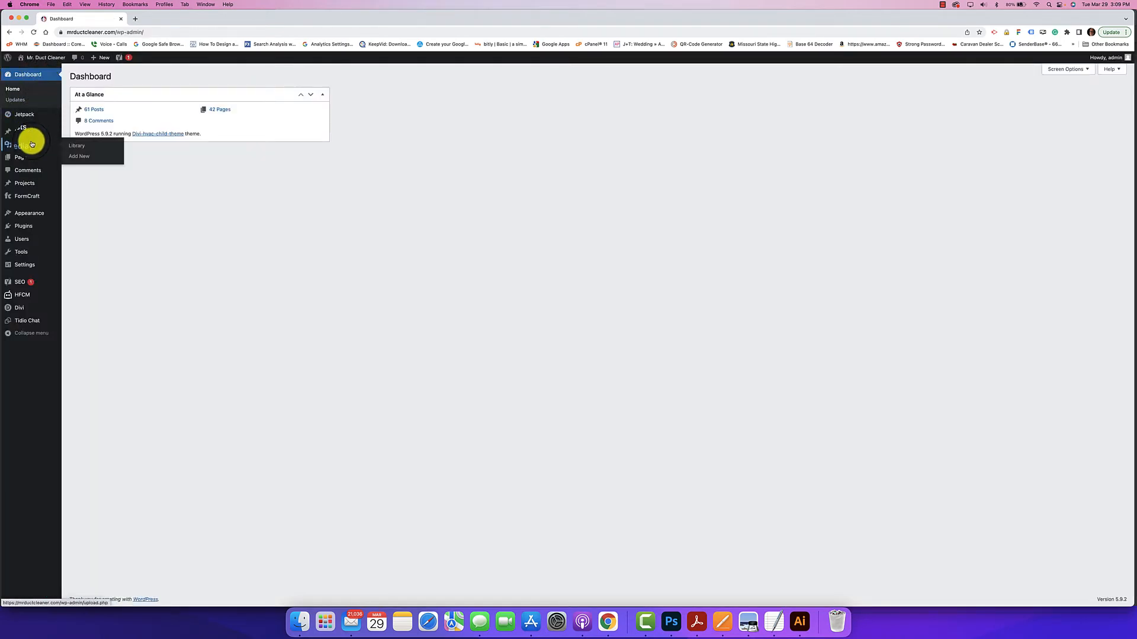
click(74, 157)
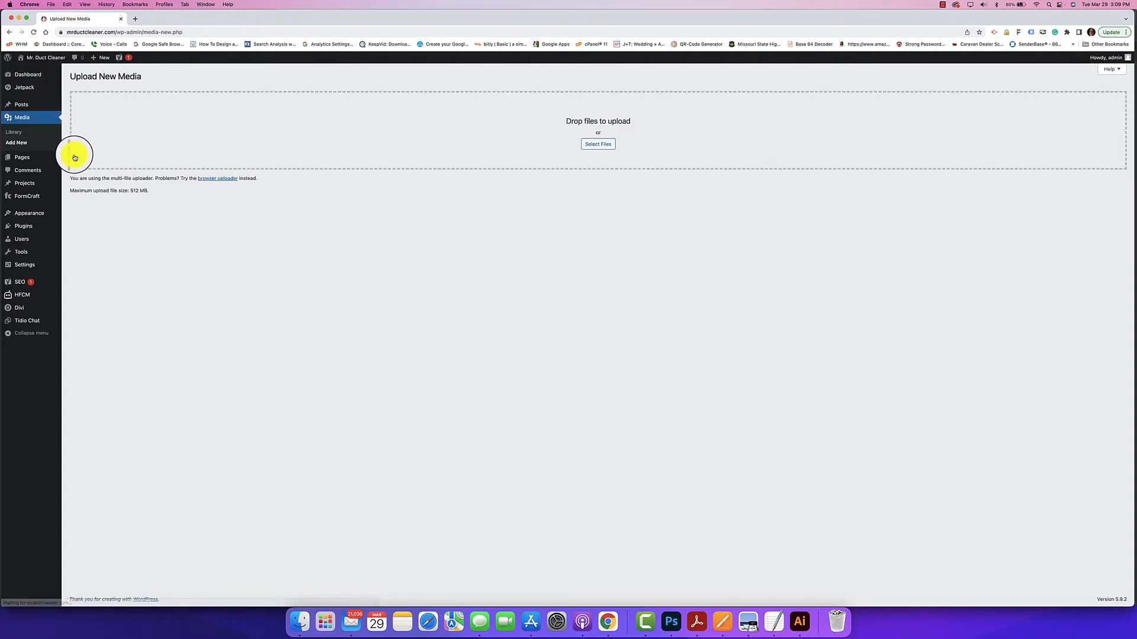
click(589, 145)
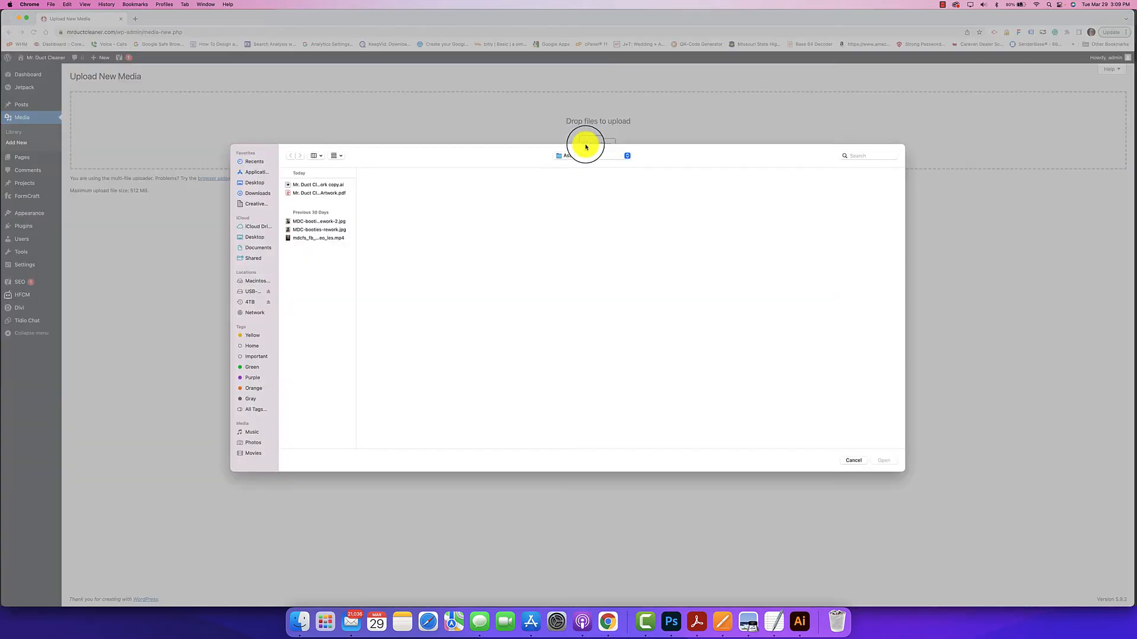
click(318, 193)
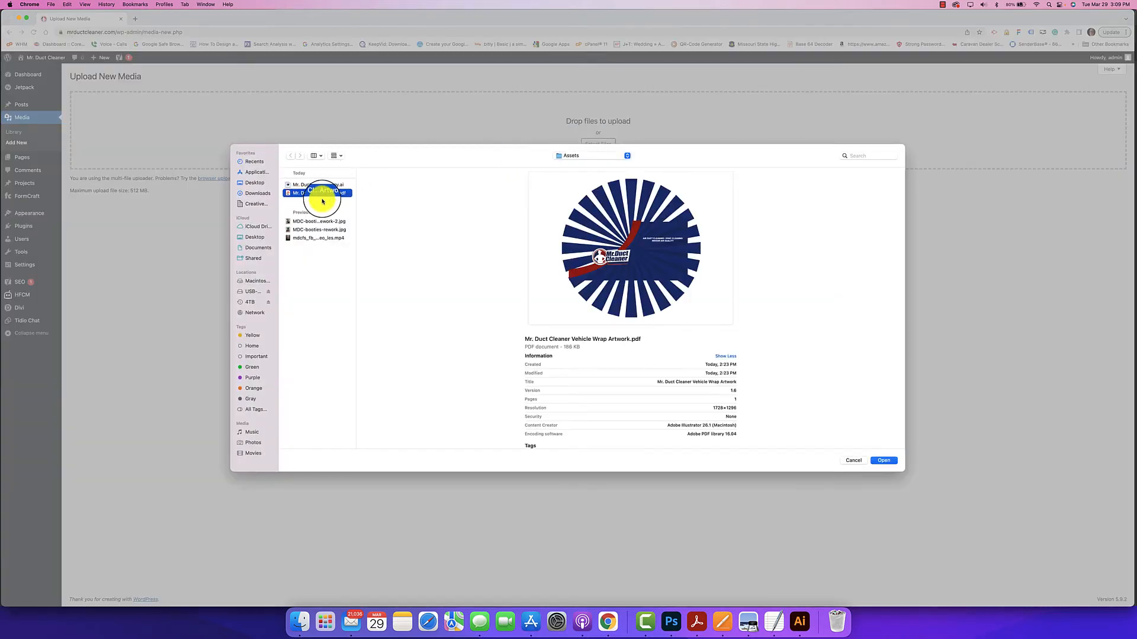
click(877, 461)
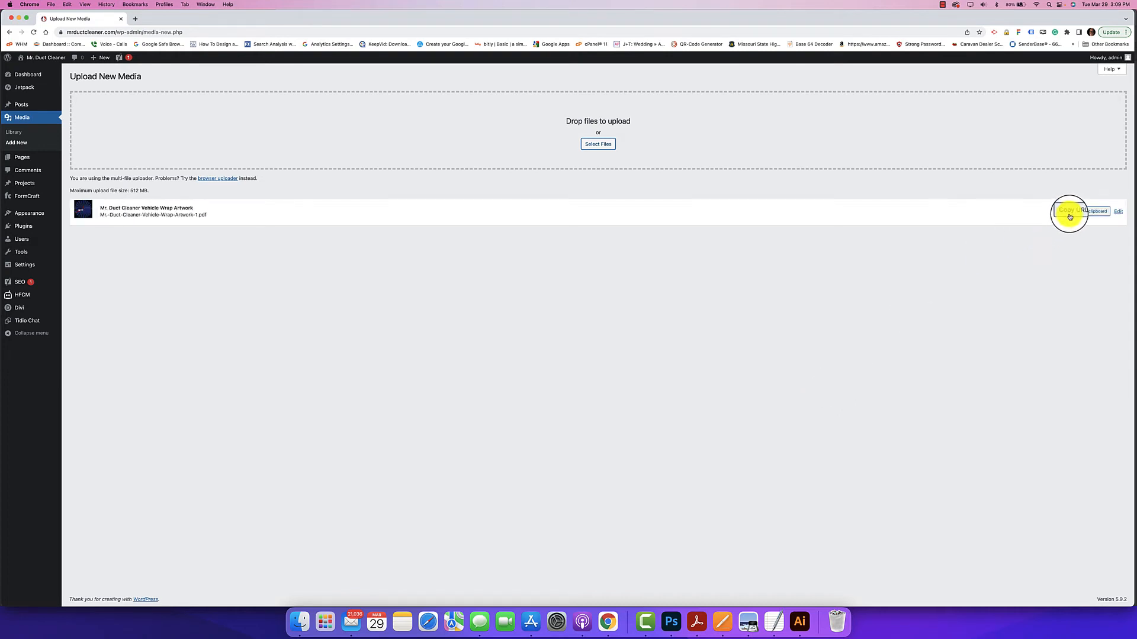
click(1069, 217)
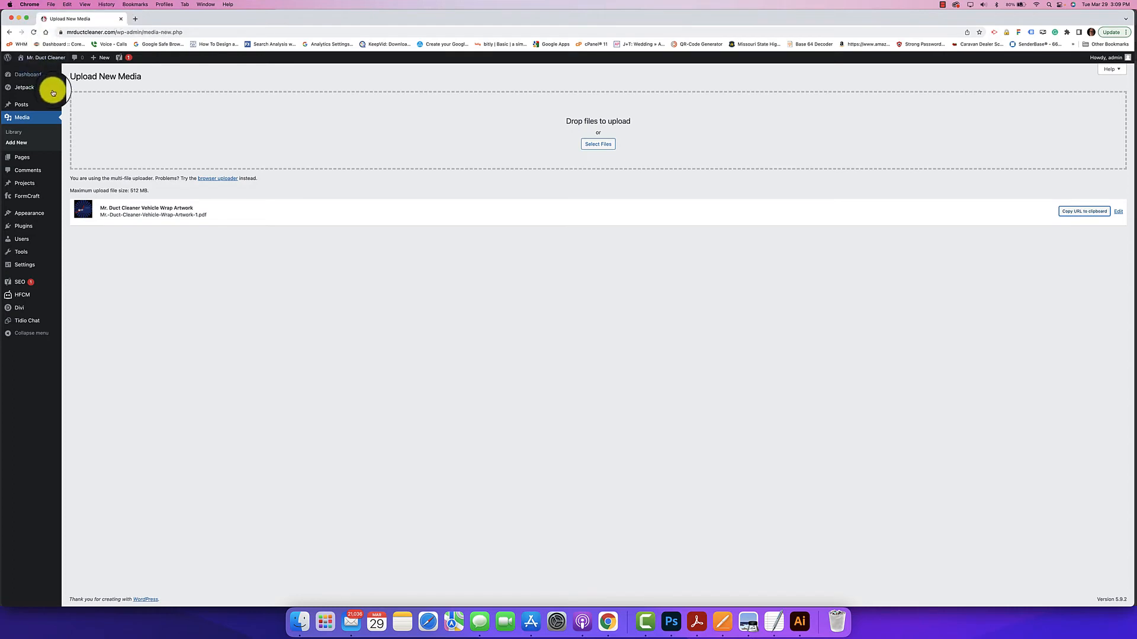
- Open the Franchisee Resources page for editing from the pages list and launch the front-end visual builder
mouse_move(24, 157)
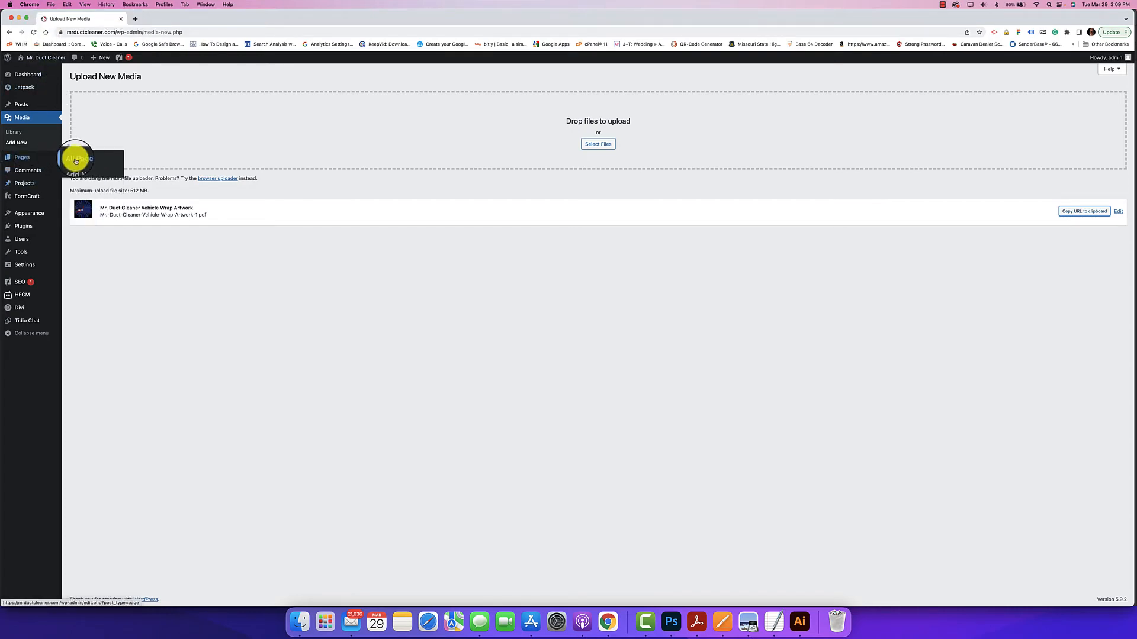
click(76, 160)
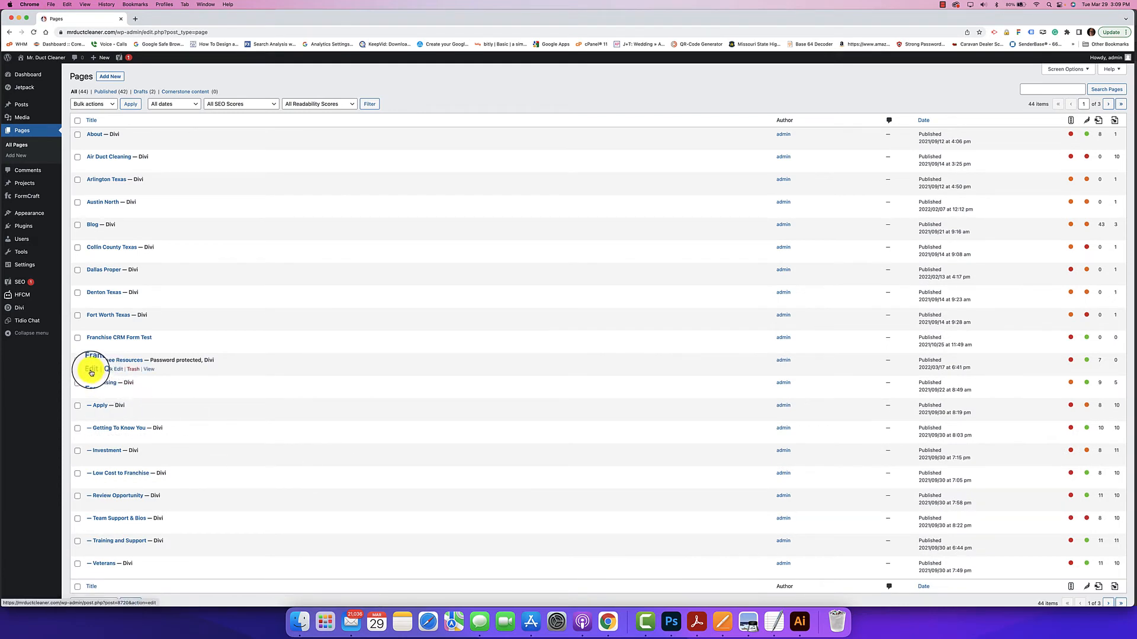
click(91, 370)
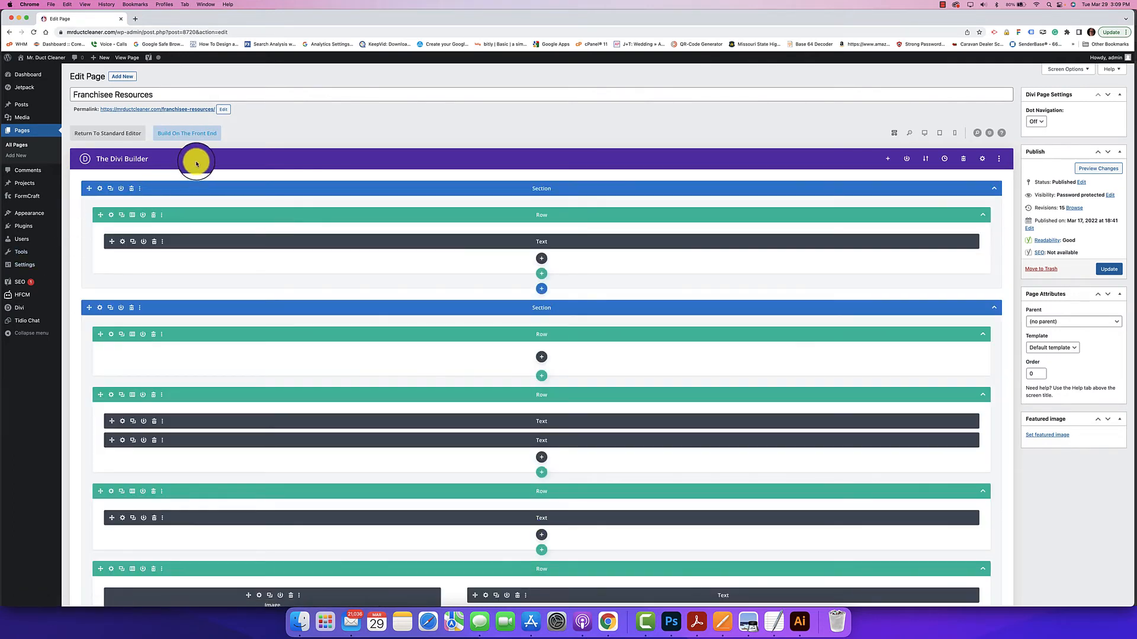
click(190, 139)
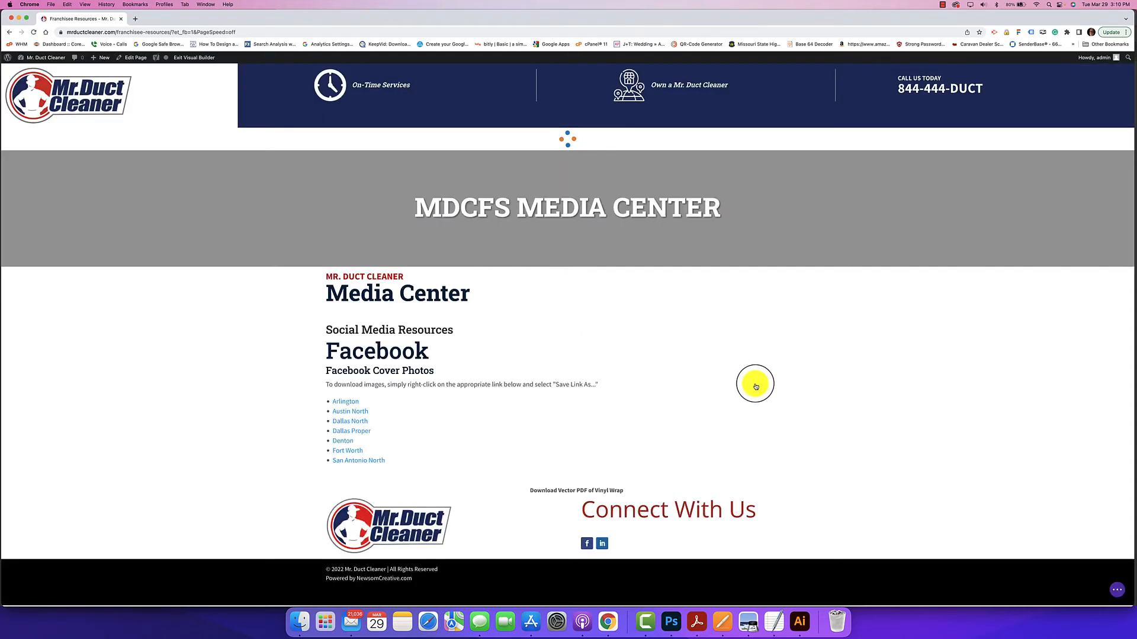
- Link the "Download Vector PDF of Vinyl Wrap" text to the copied PDF URL, with New window as the target
scroll(753, 387, down, 2)
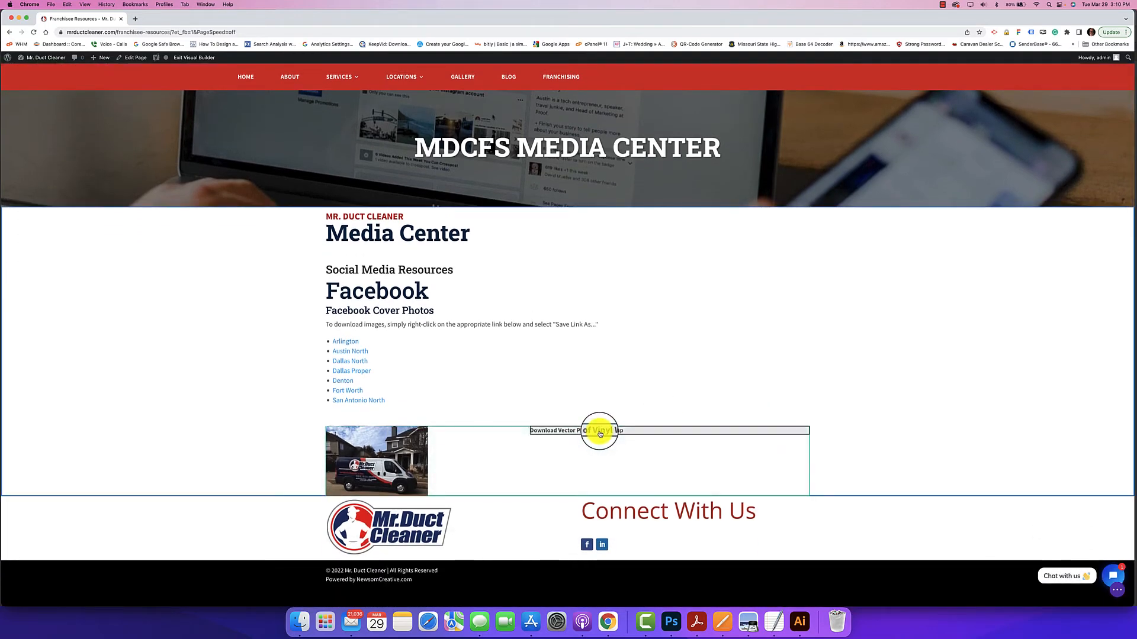
mouse_move(598, 433)
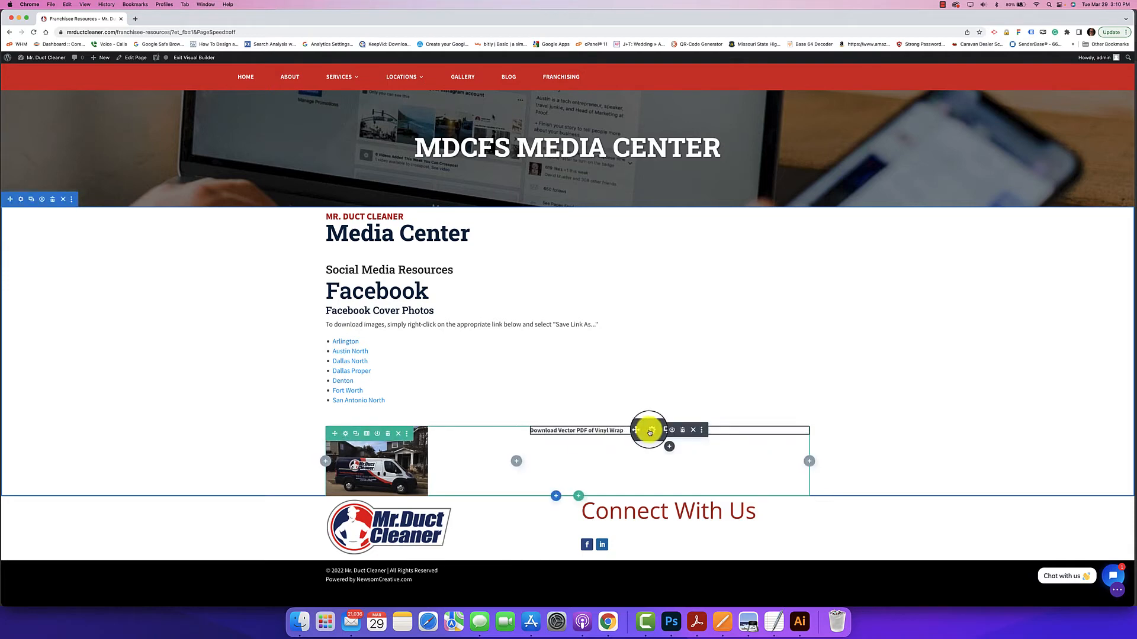
click(651, 431)
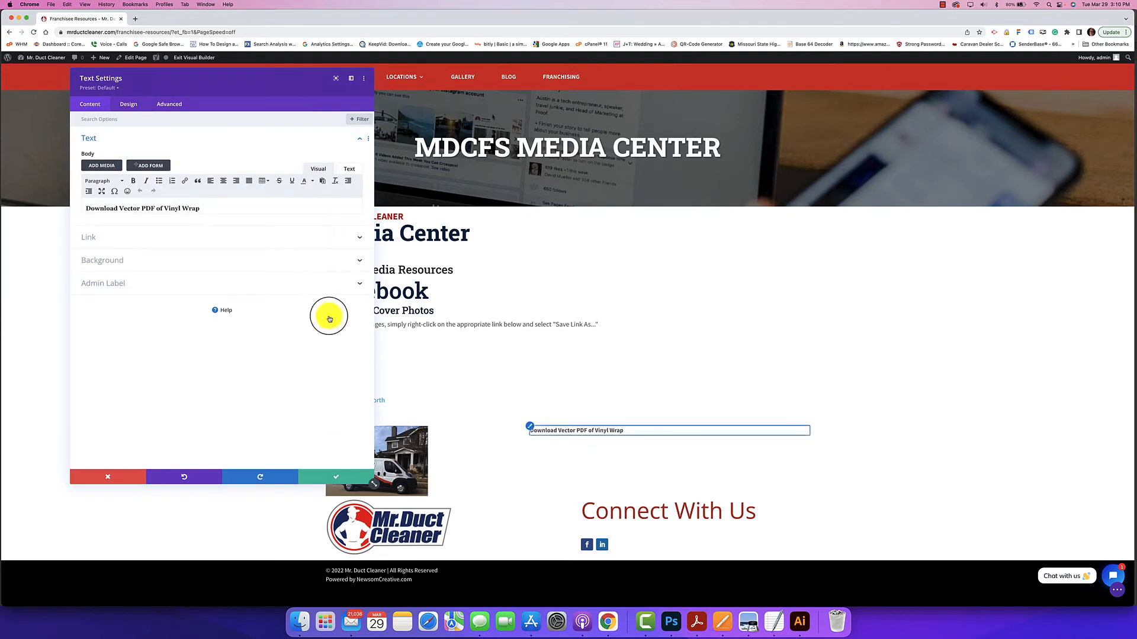
drag(203, 208, 80, 208)
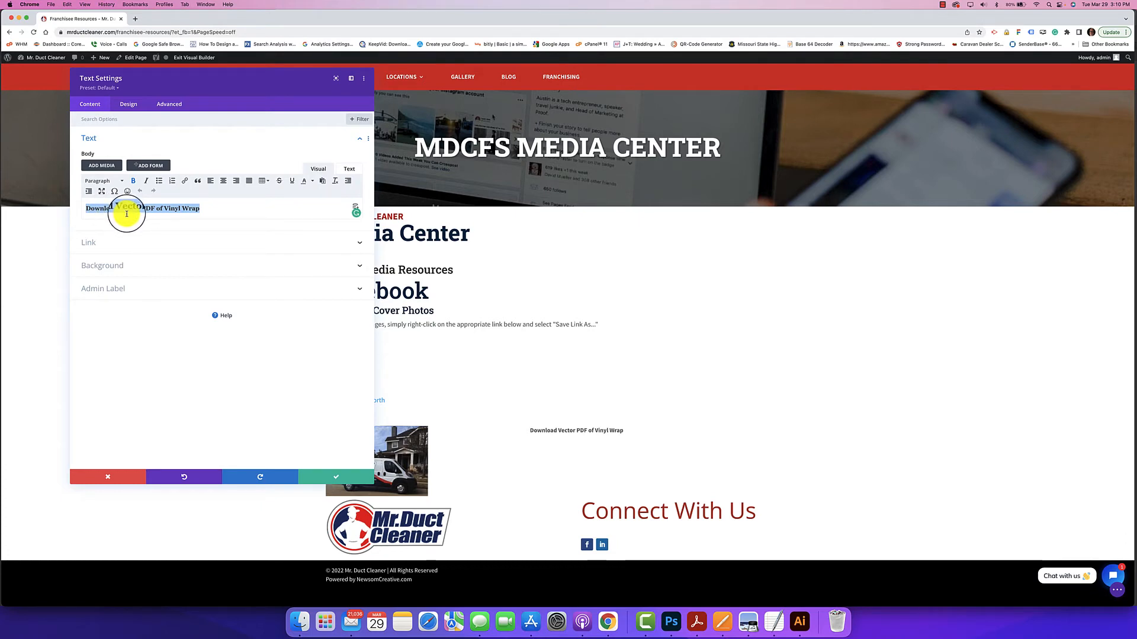
click(185, 184)
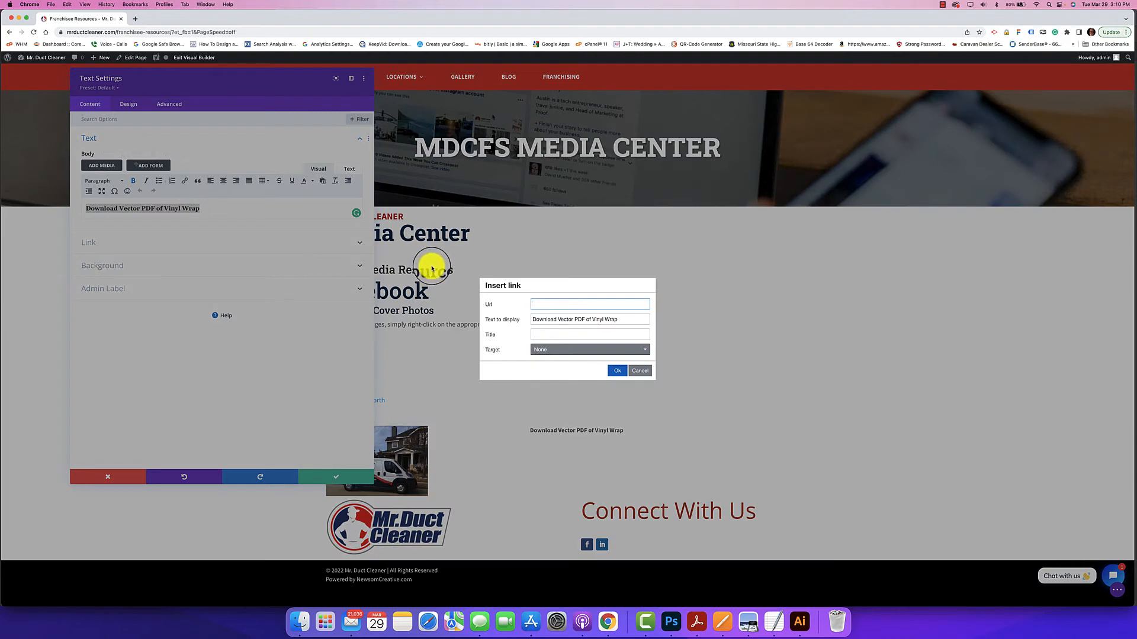
key(super+v)
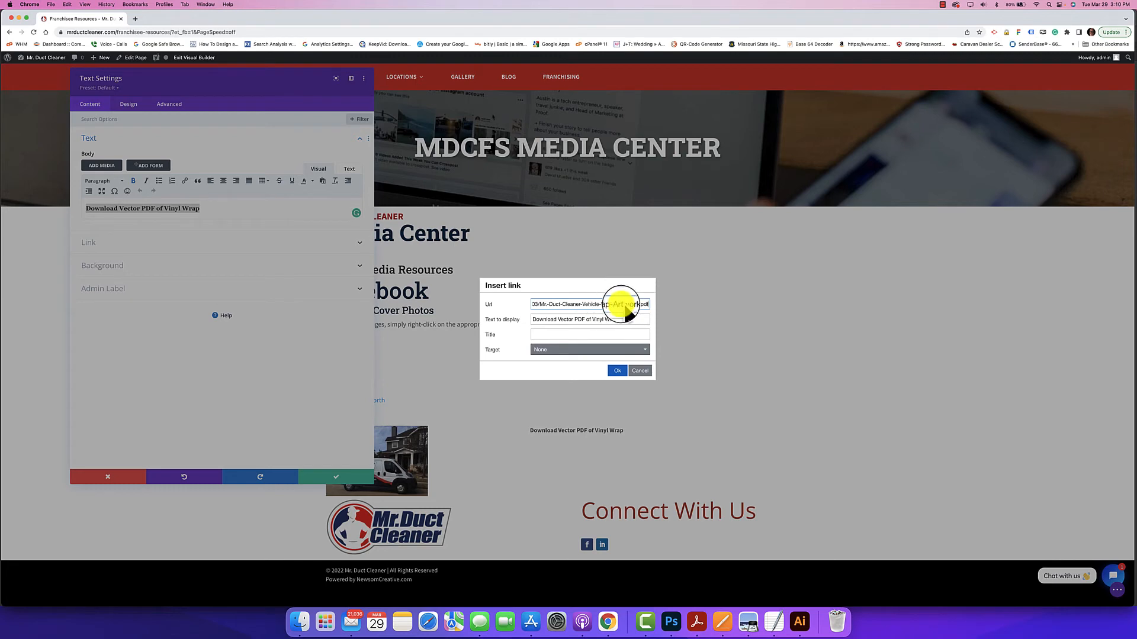
click(611, 352)
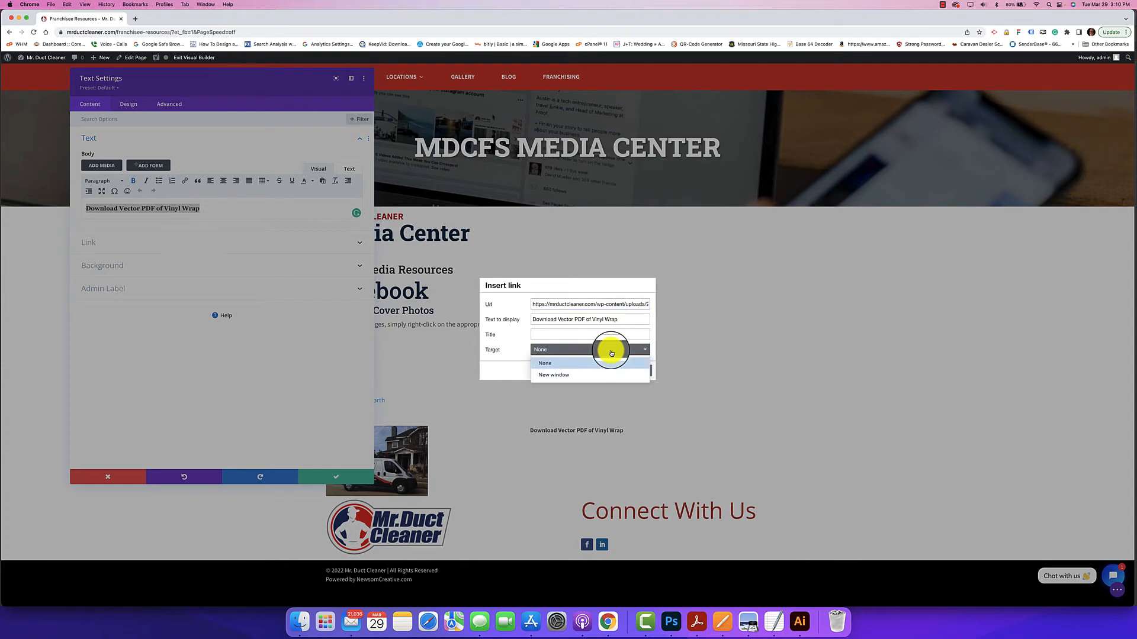
click(598, 375)
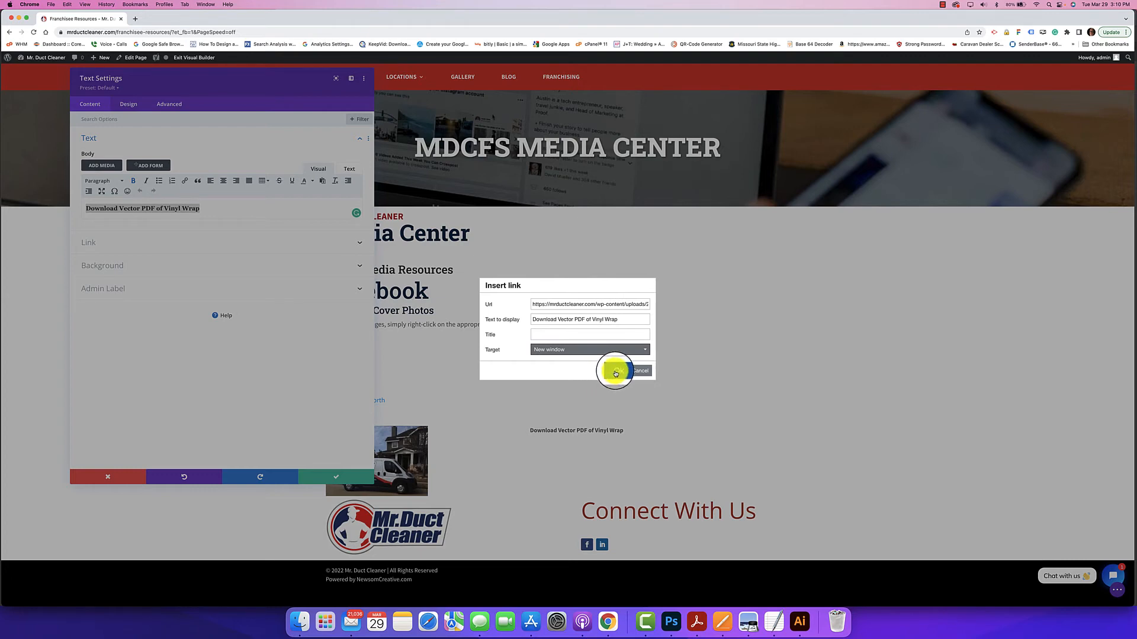
click(615, 374)
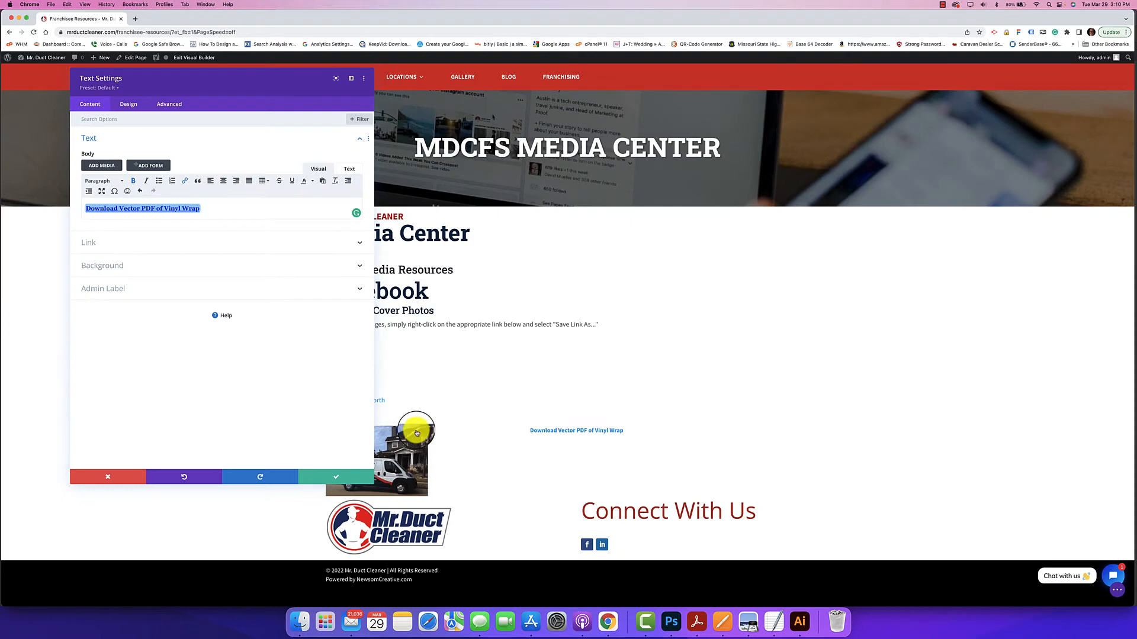
- Save the linked text module, and insert a single-column row with a Text module between the Facebook list and the van image row
click(334, 479)
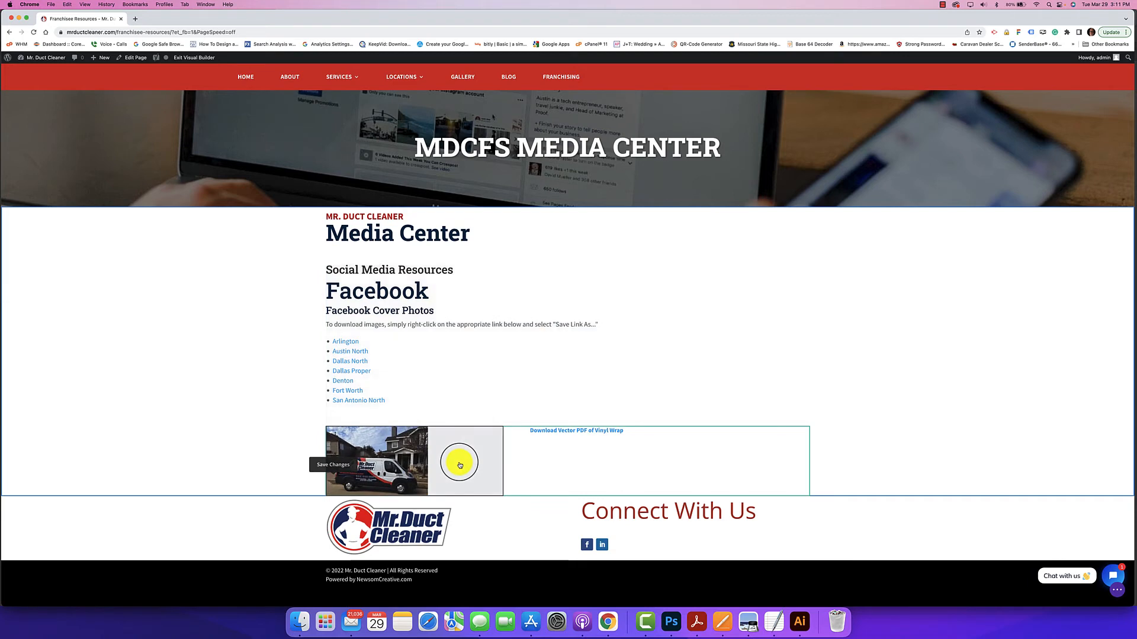
click(1117, 592)
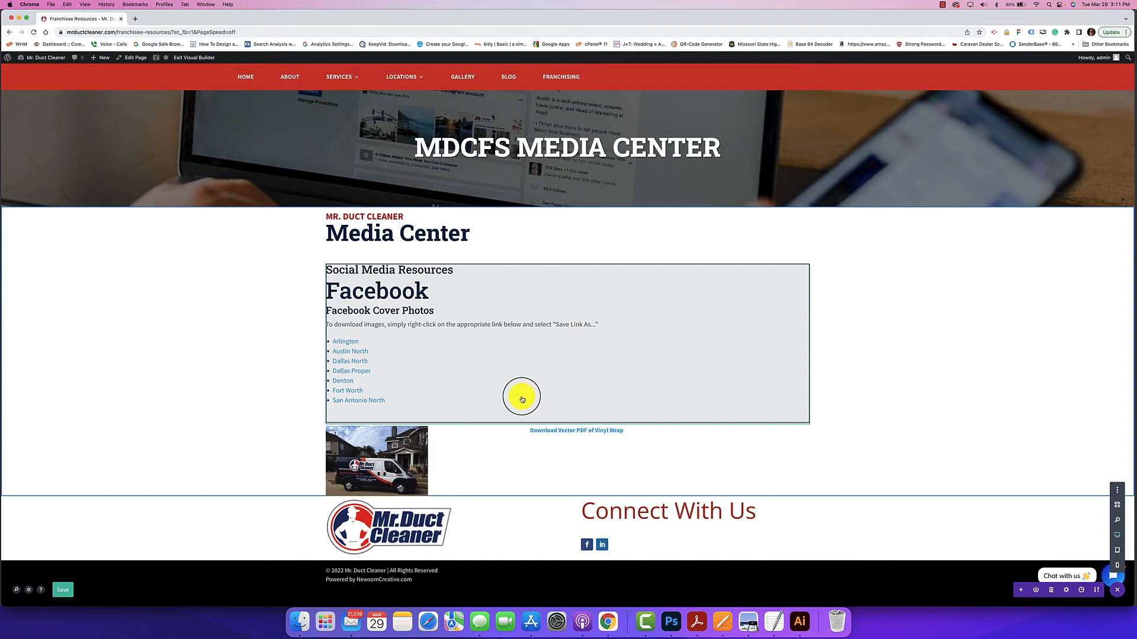
click(522, 397)
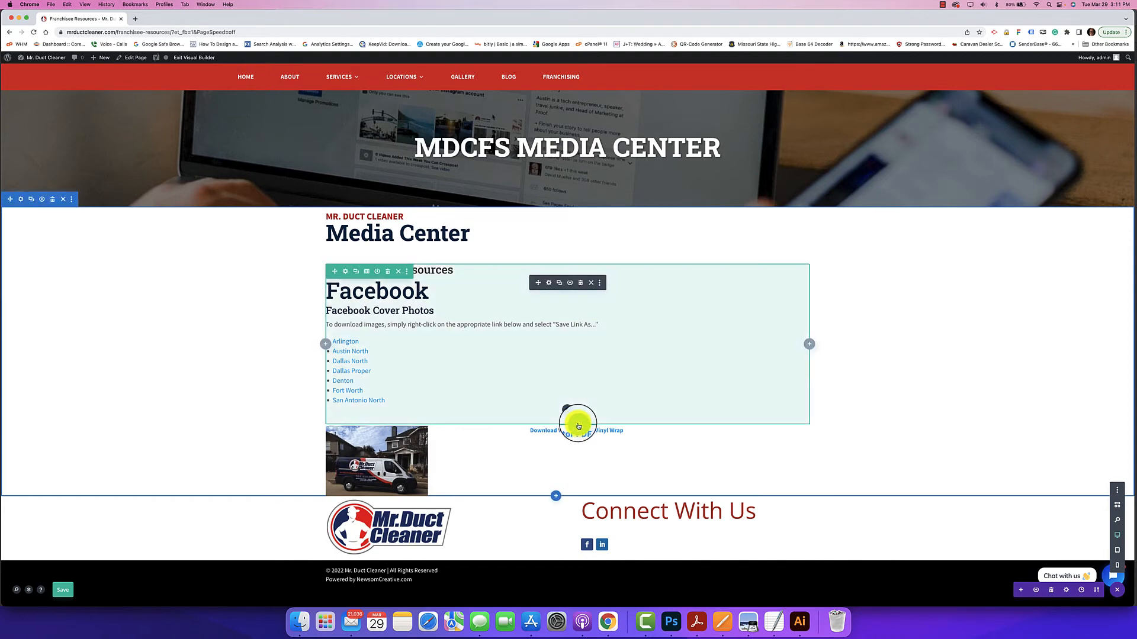
click(578, 425)
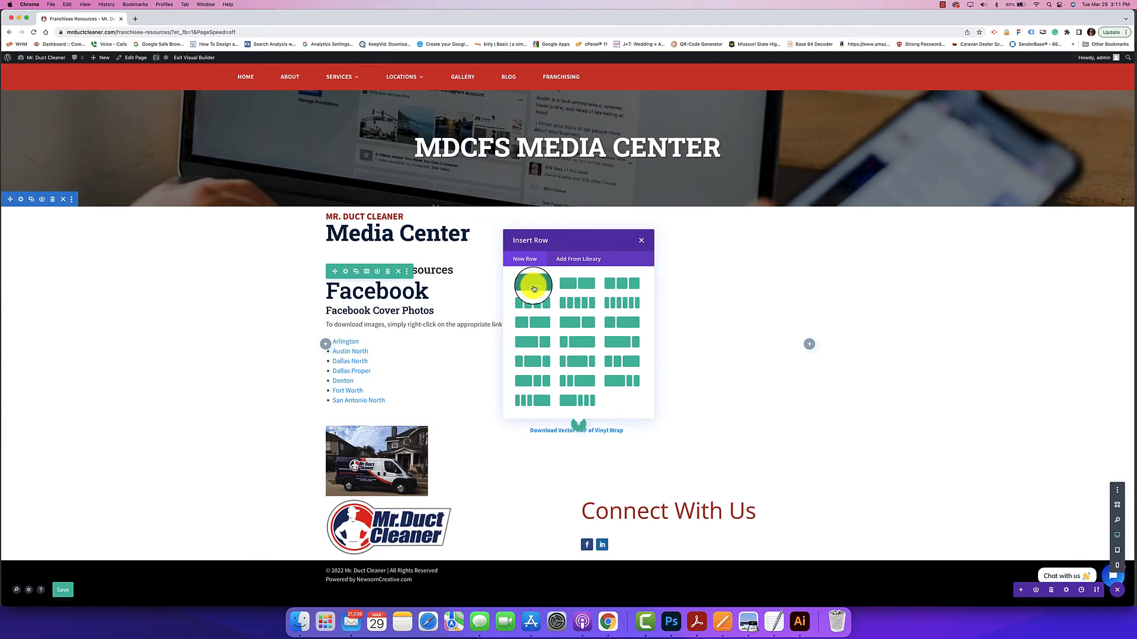
click(534, 288)
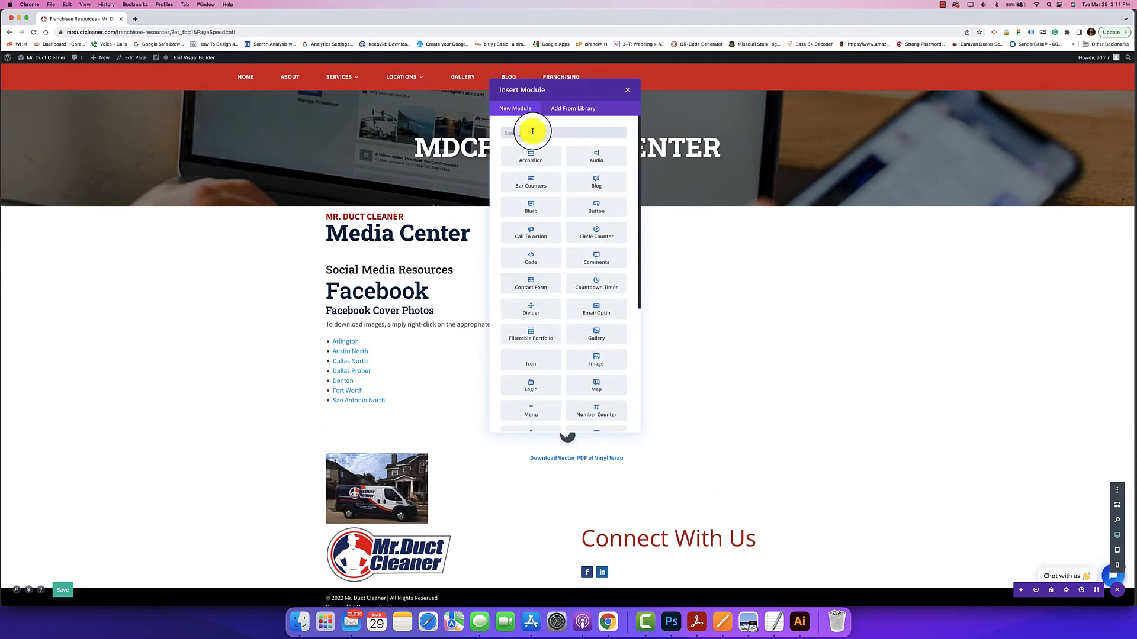
text(Text)
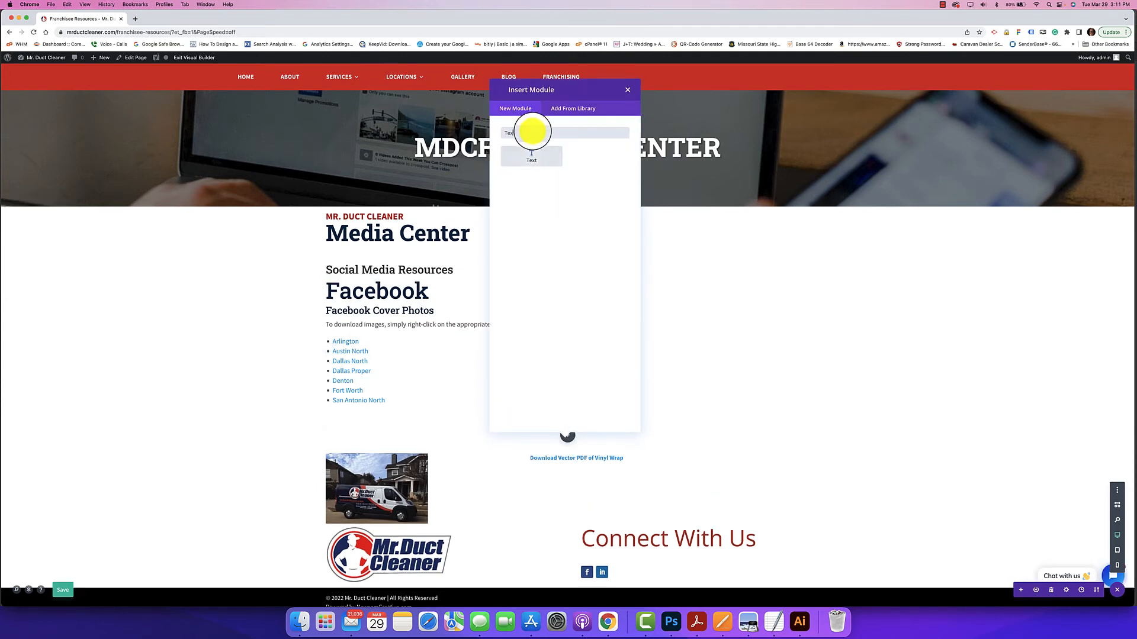
click(535, 167)
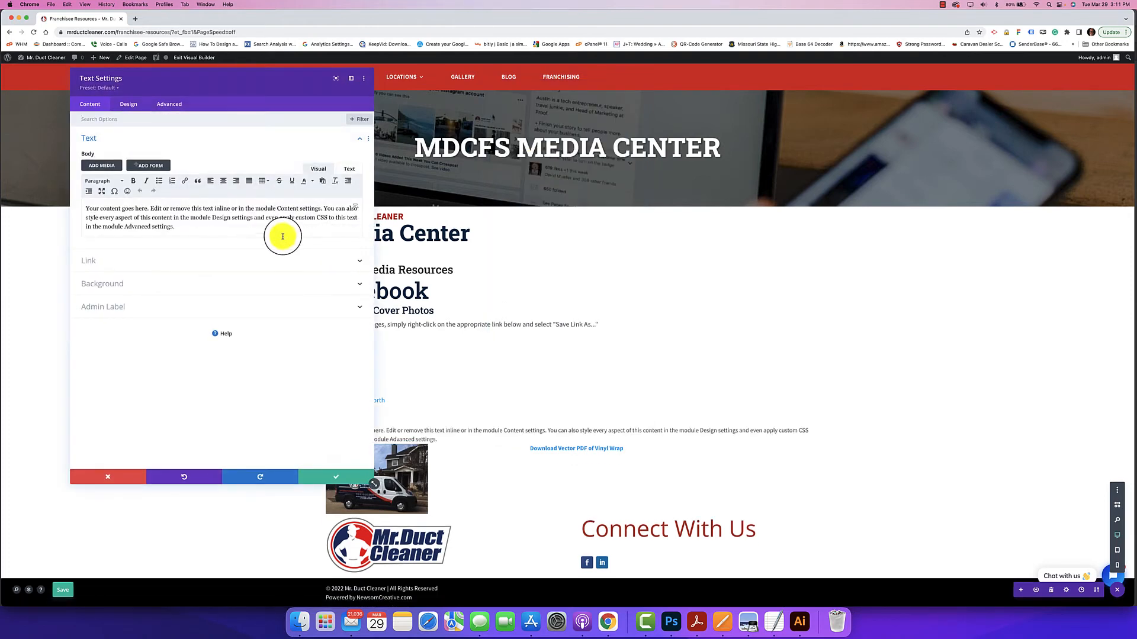
- Replace the placeholder text with "Vehicle Vinyl Wrap Vector Download" as a Heading 3, and save the module and the page
drag(173, 227, 81, 208)
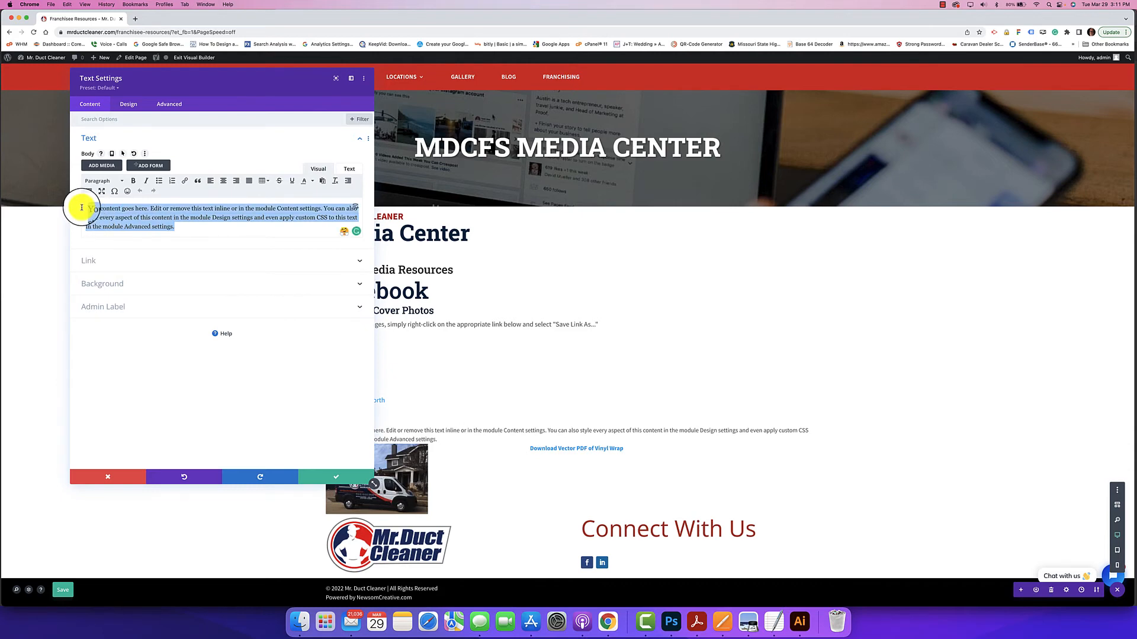
key(BackSpace)
text(Ve)
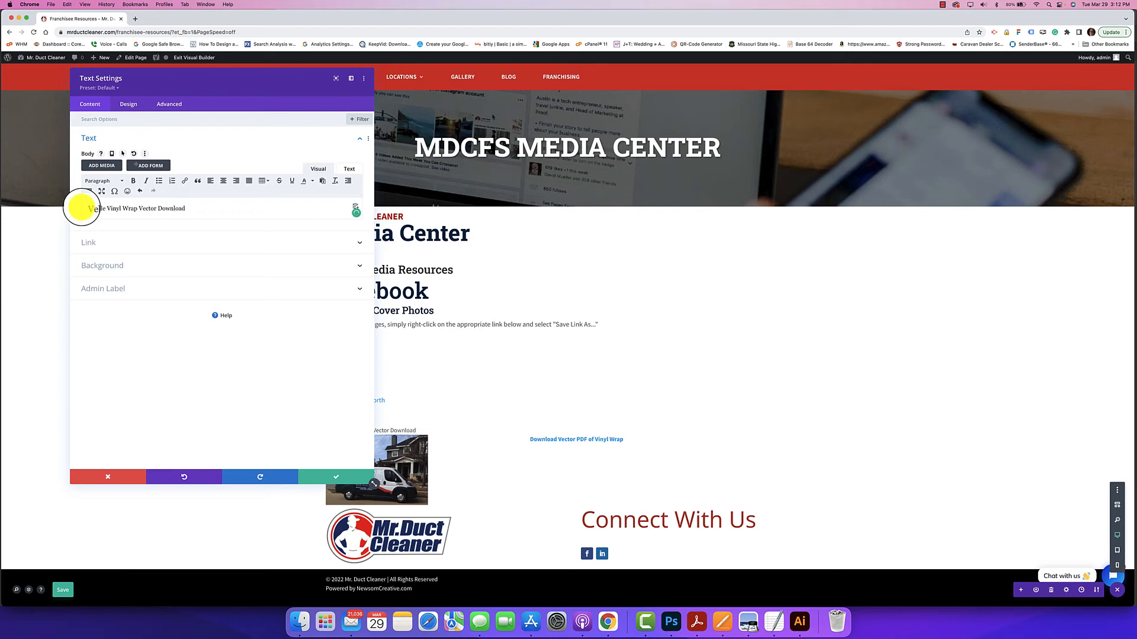
drag(185, 208, 89, 205)
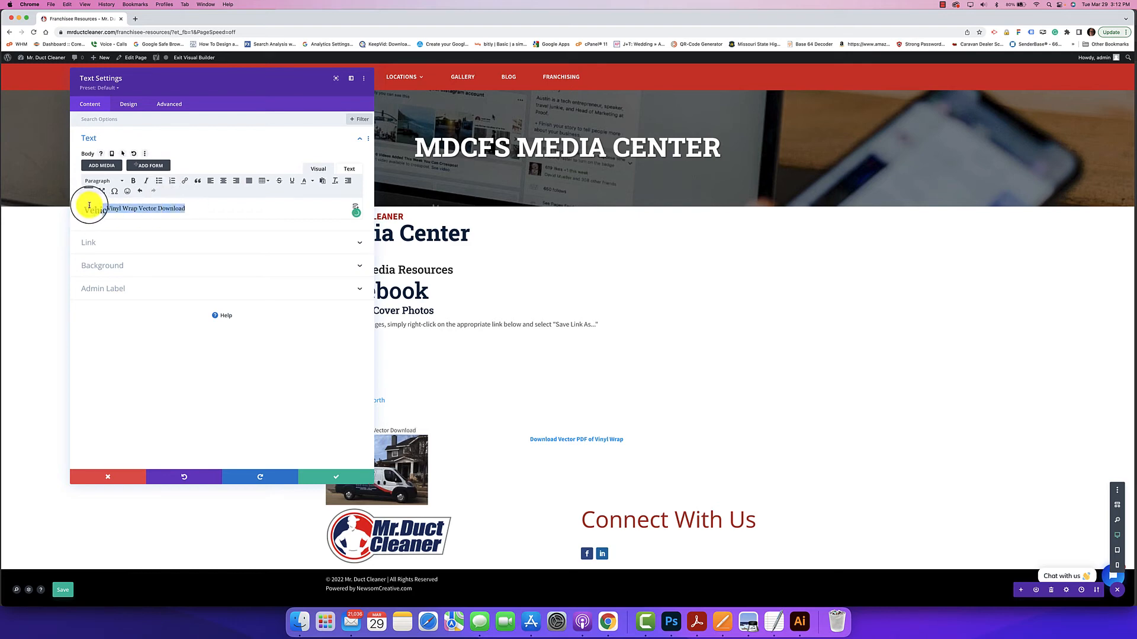
click(122, 182)
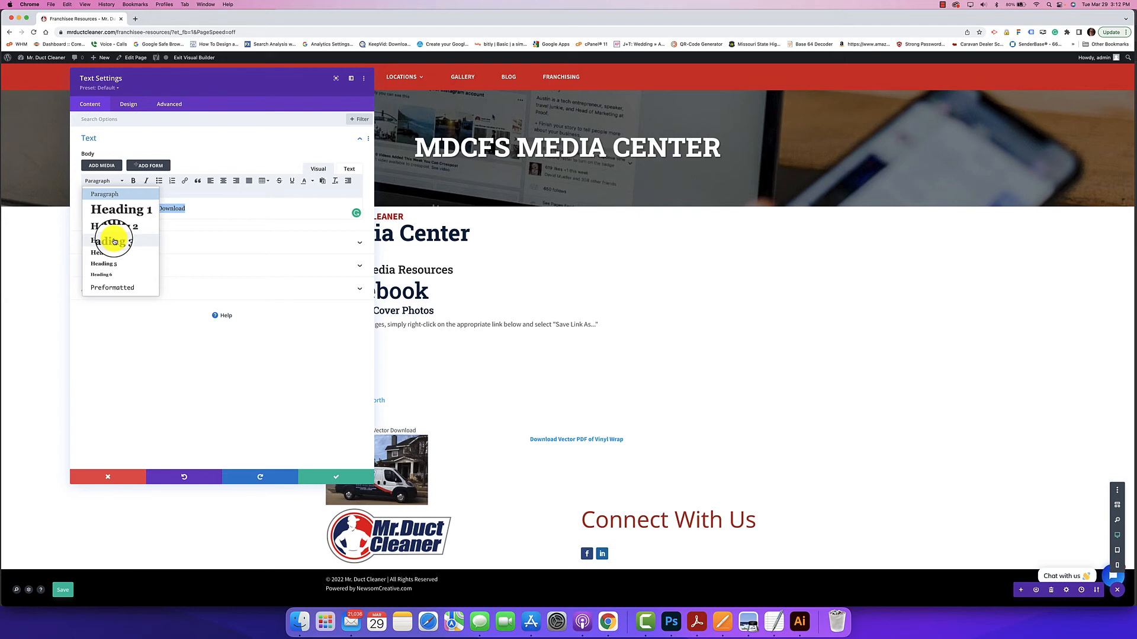
click(114, 241)
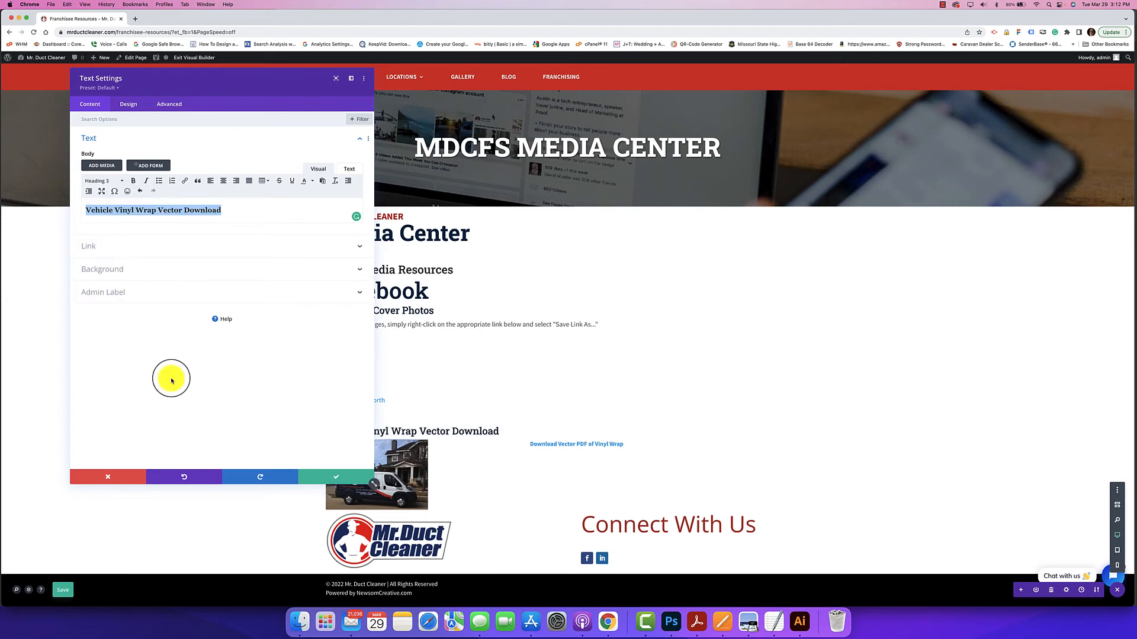
click(325, 475)
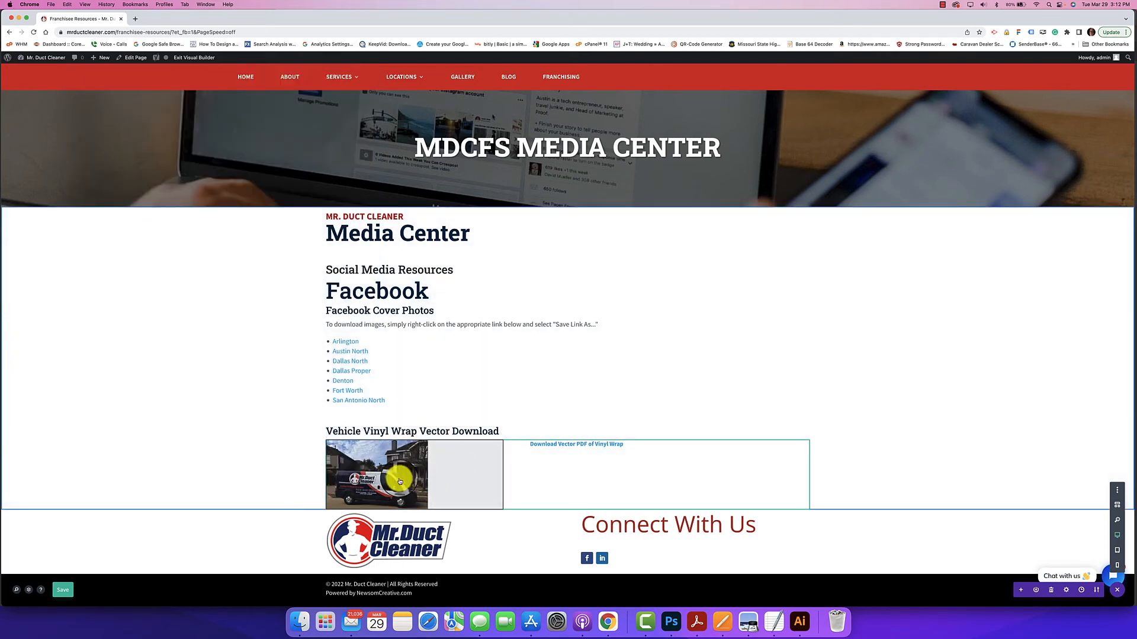
drag(365, 480, 569, 449)
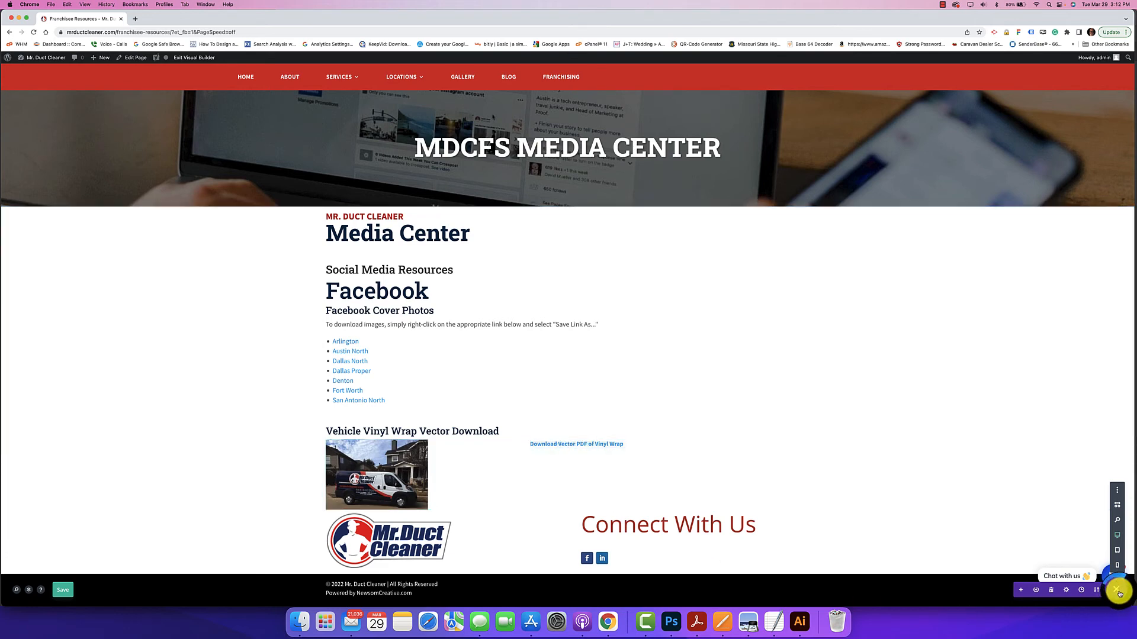
click(61, 591)
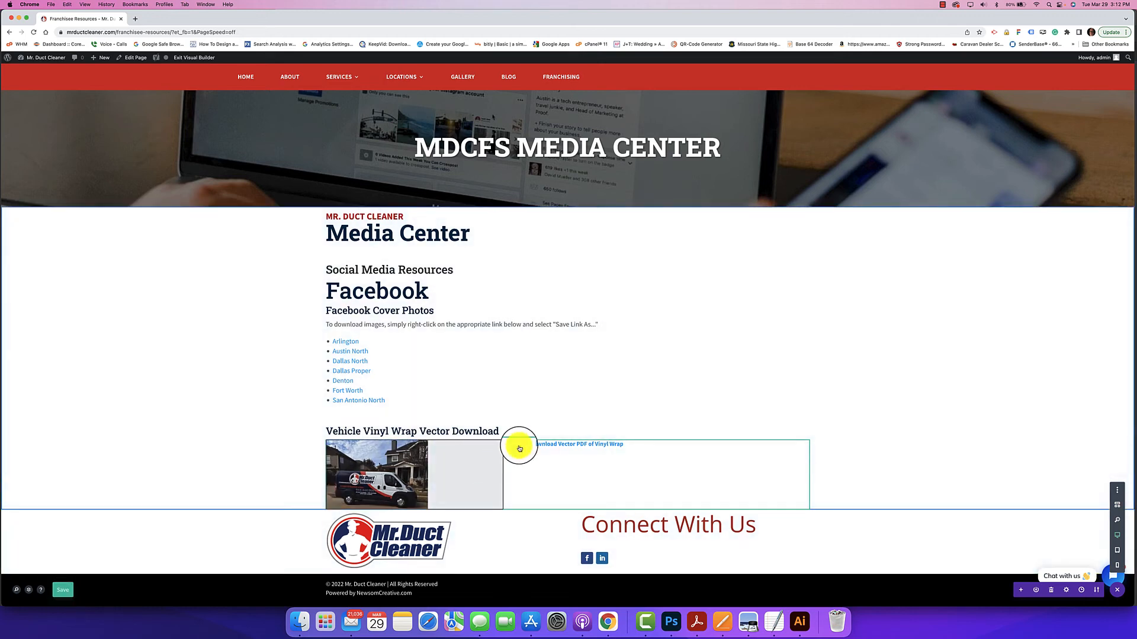
- Copy the PDF URL from the "Download Vector PDF of Vinyl Wrap" link, and close its settings without altering the link
double_click(541, 446)
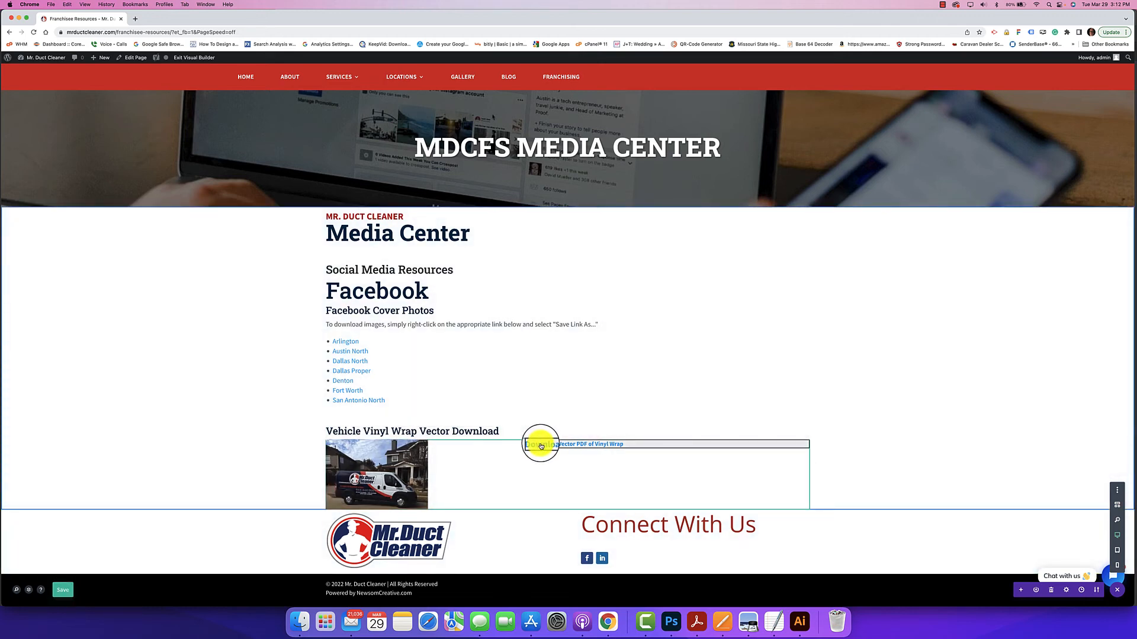
mouse_move(540, 447)
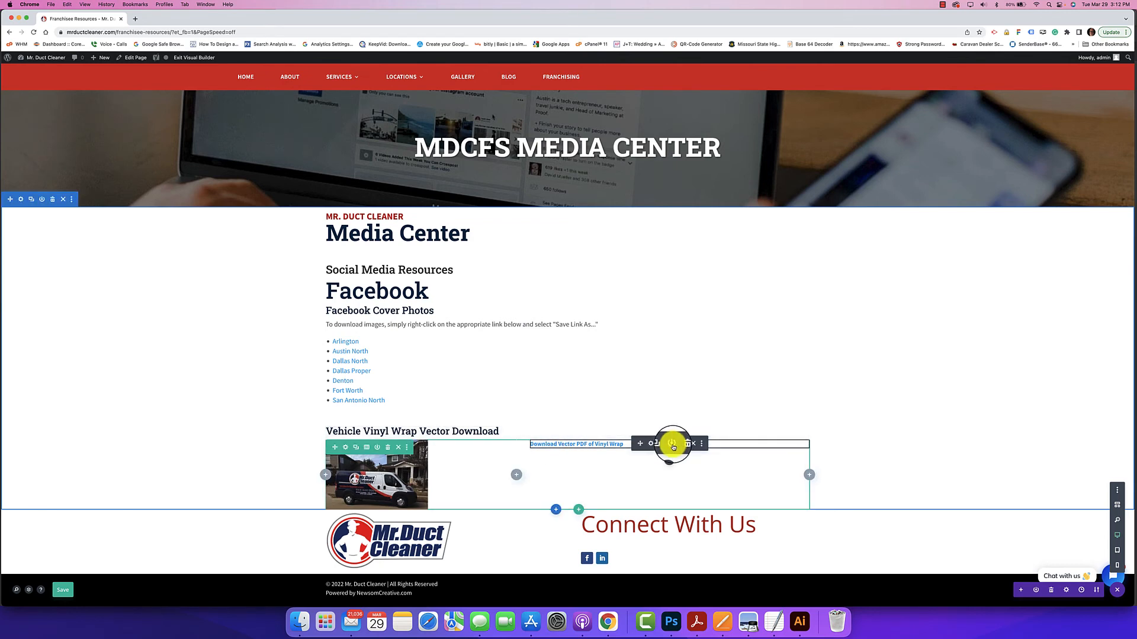
click(651, 444)
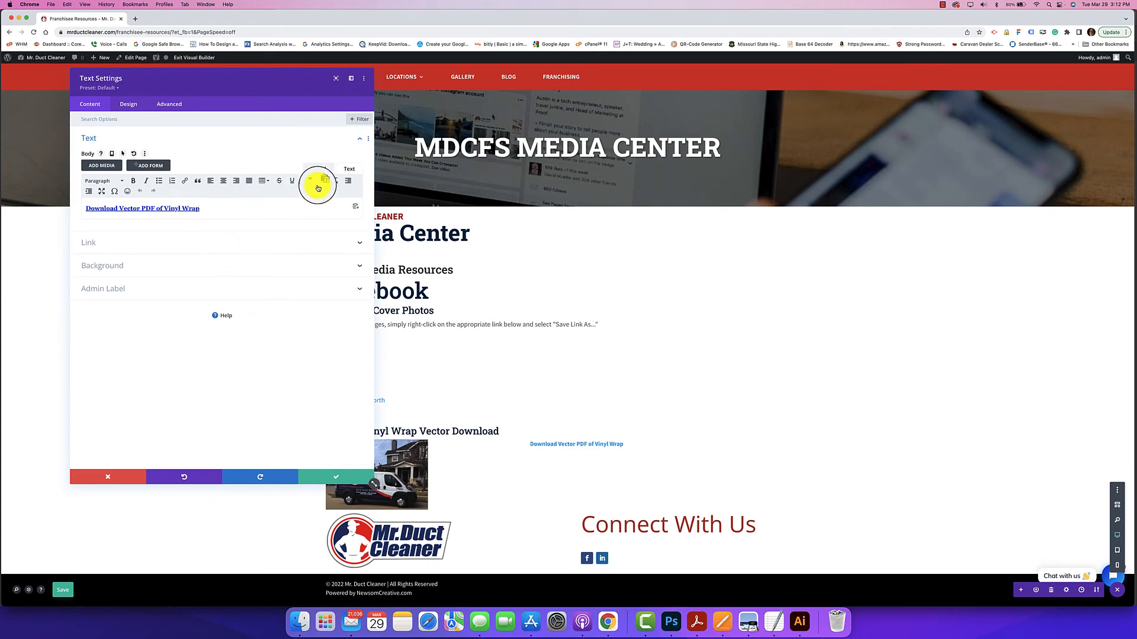
triple_click(190, 209)
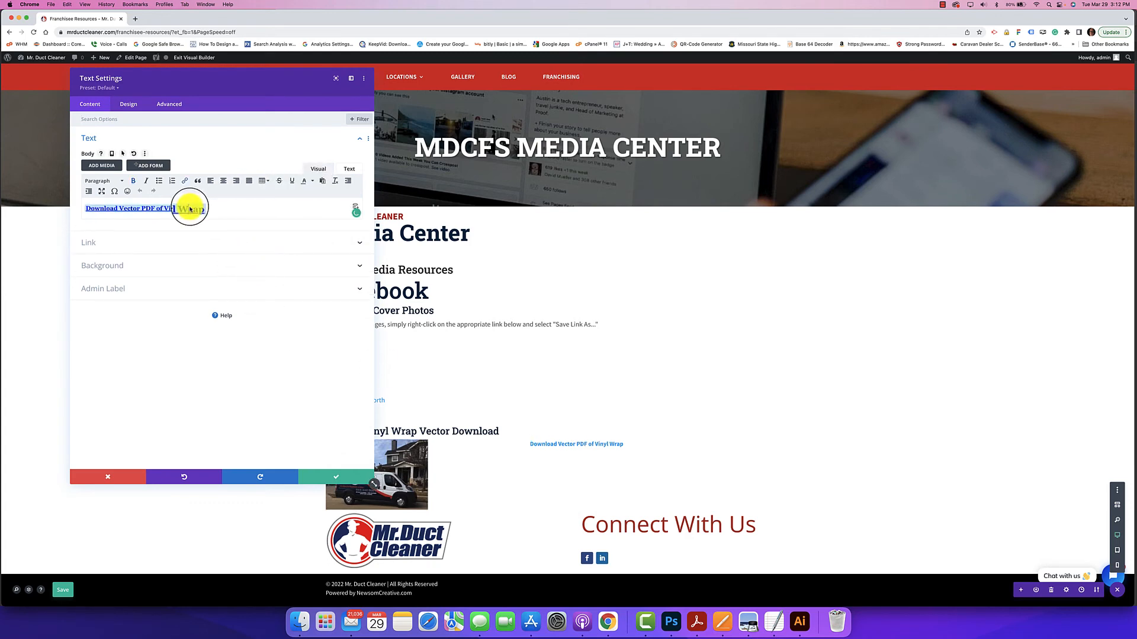
click(185, 184)
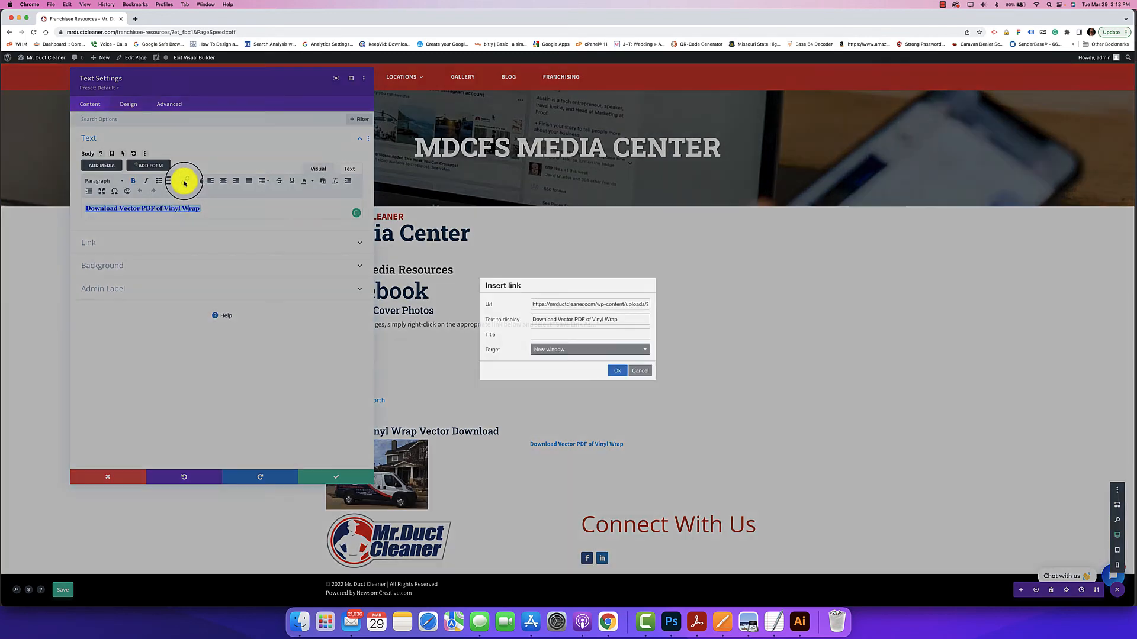
triple_click(598, 305)
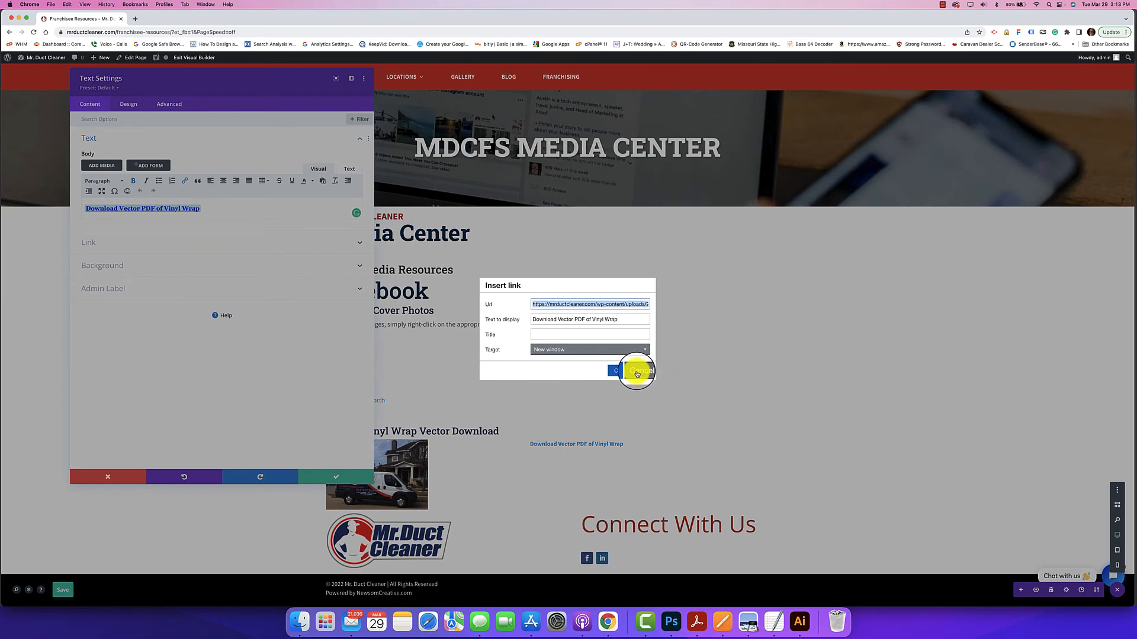
click(637, 373)
click(341, 476)
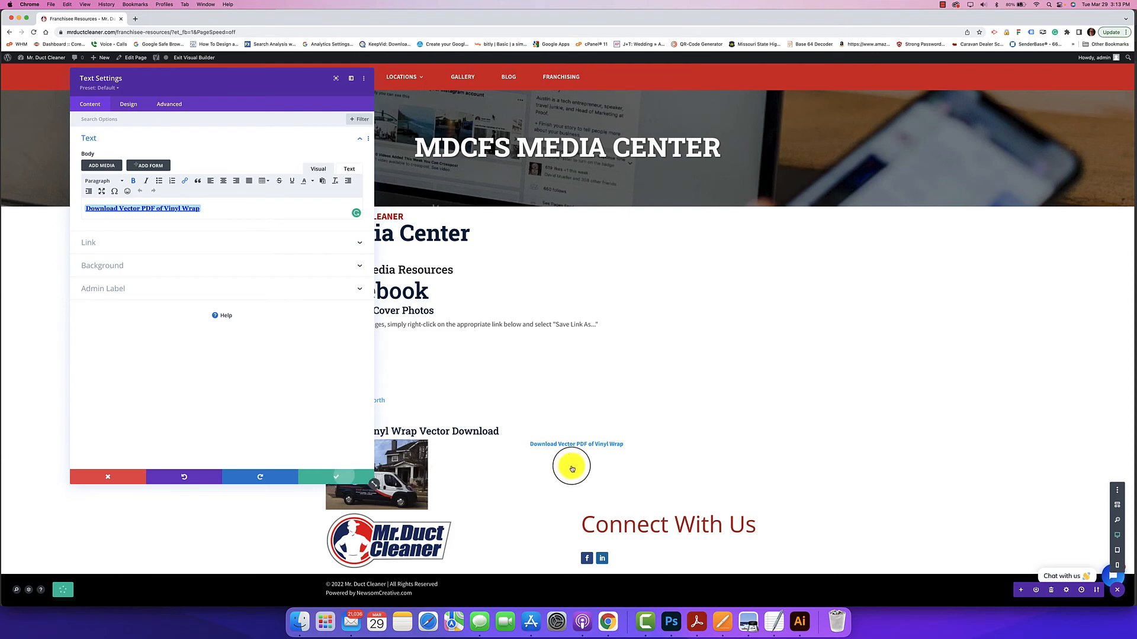
- Insert a Button module below the "Download Vector PDF of Vinyl Wrap" text and set its label to "Download Here"
mouse_move(594, 445)
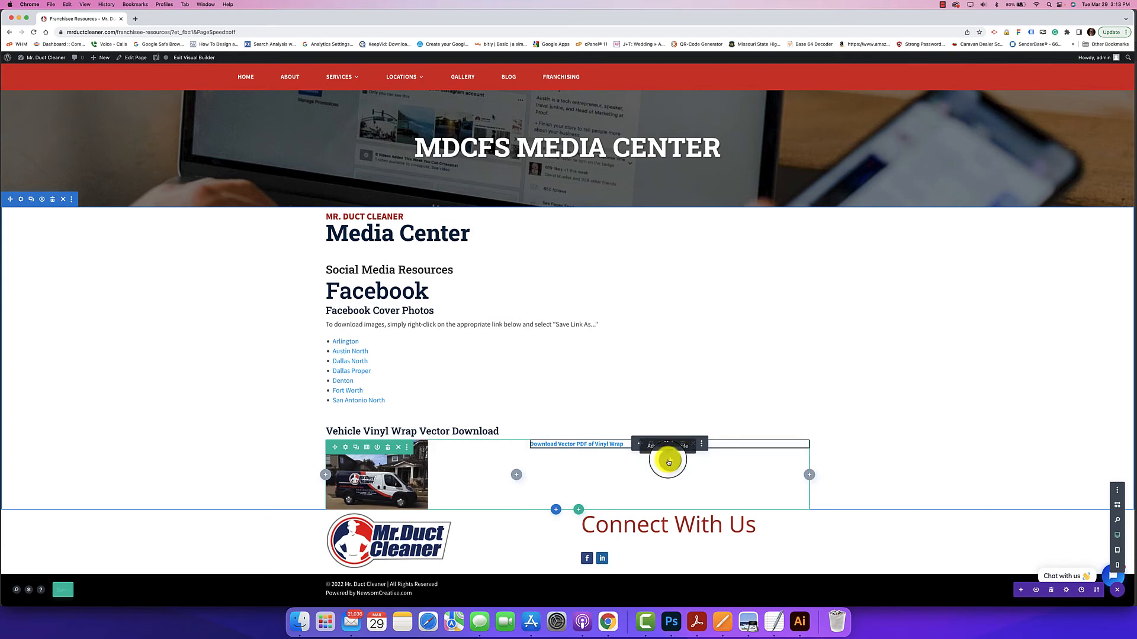
click(669, 462)
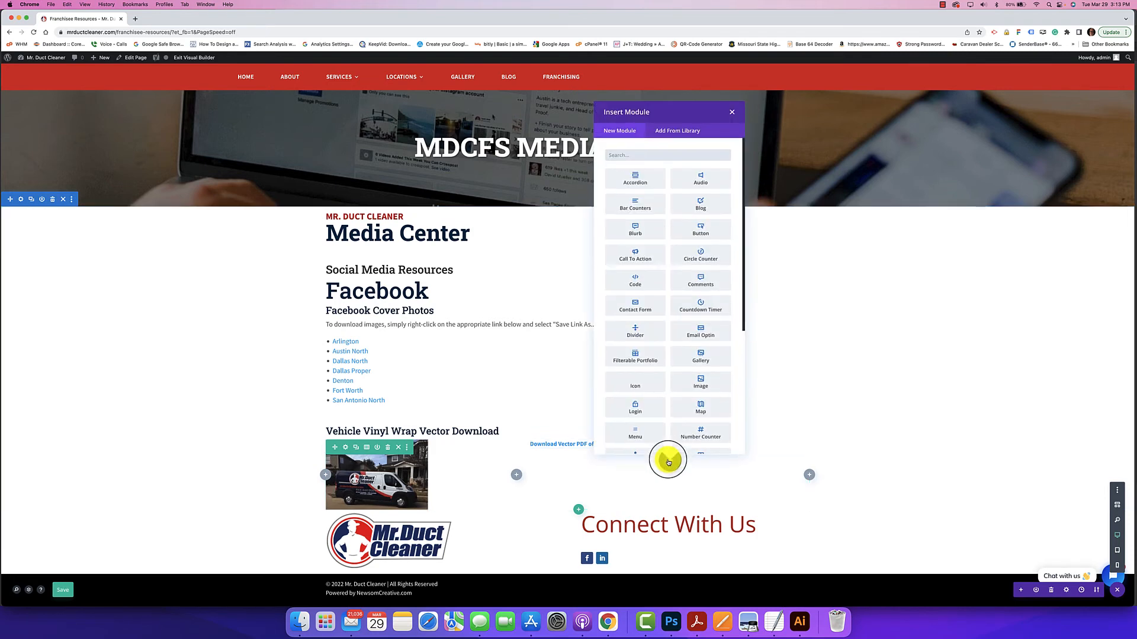
text(But)
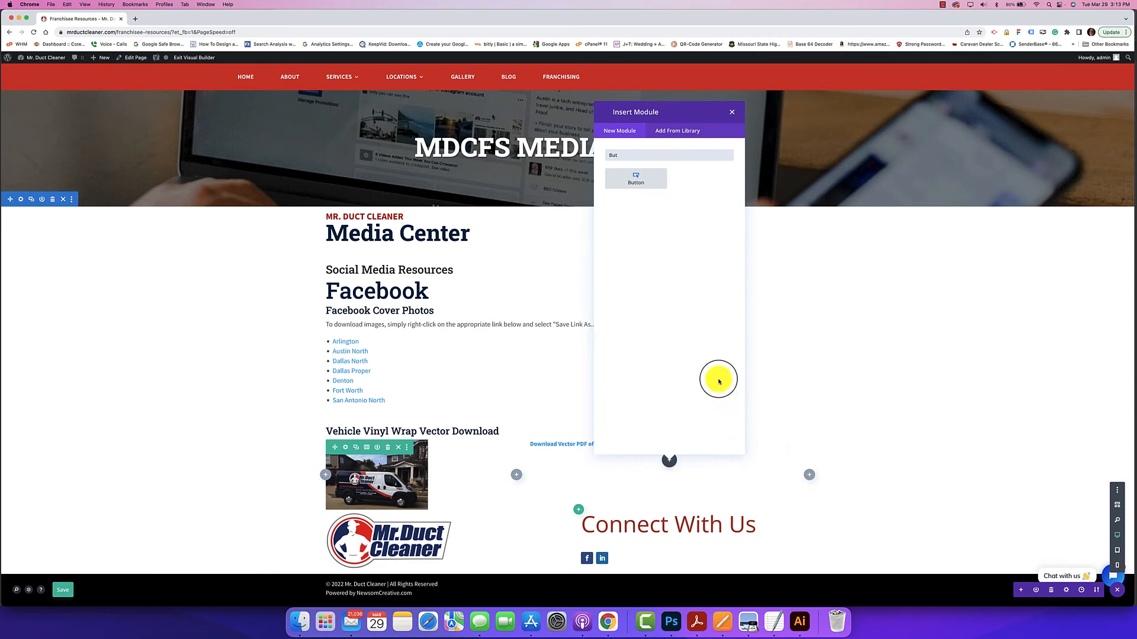
click(634, 181)
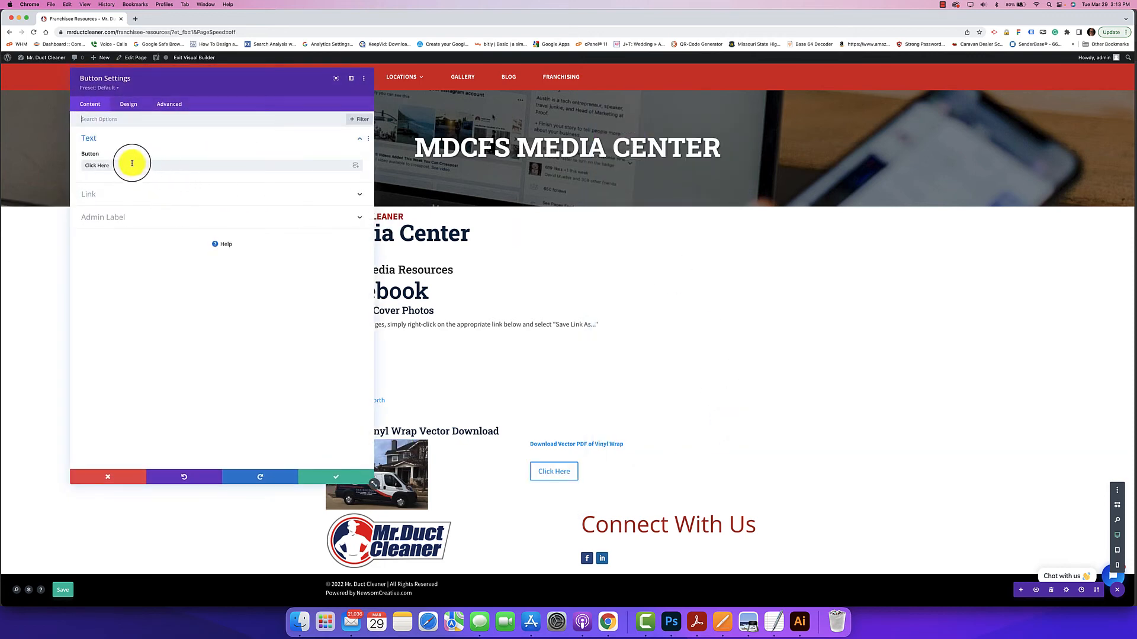
drag(119, 164, 69, 166)
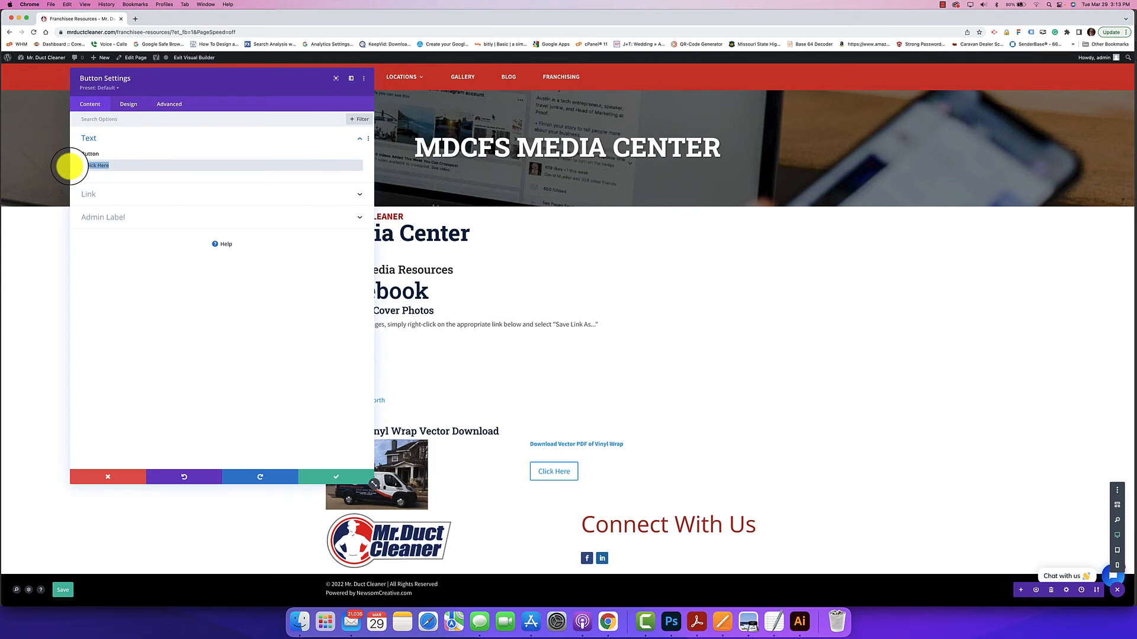
text(Downlaod Here)
key(BackSpace)
key(BackSpace)
key(BackSpace)
key(BackSpace)
text(He)
- Link the button to the copied Mr.-Duct-Cleaner-Vehicle-Wrap-Artwork-1.pdf URL with target In The New Tab, and save the module
click(93, 194)
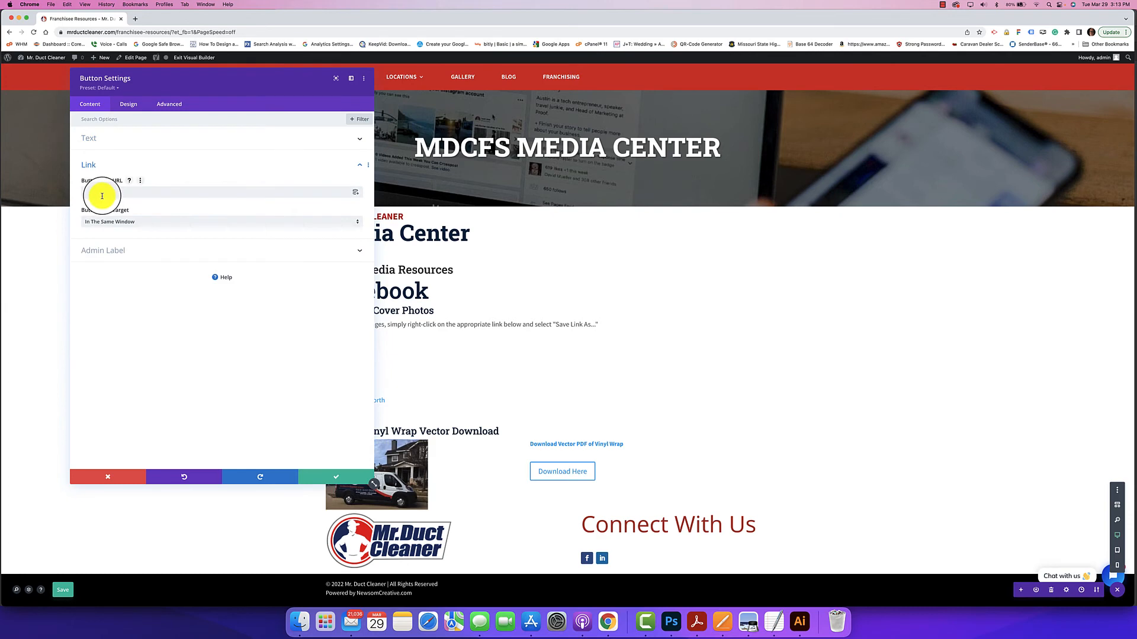
click(102, 196)
text(https://mrductcleaner.com/wp-content/uploads/2022/03/Mr.-Duct-Cleaner-Vehicle-Wrap-Artwork-1.pdf)
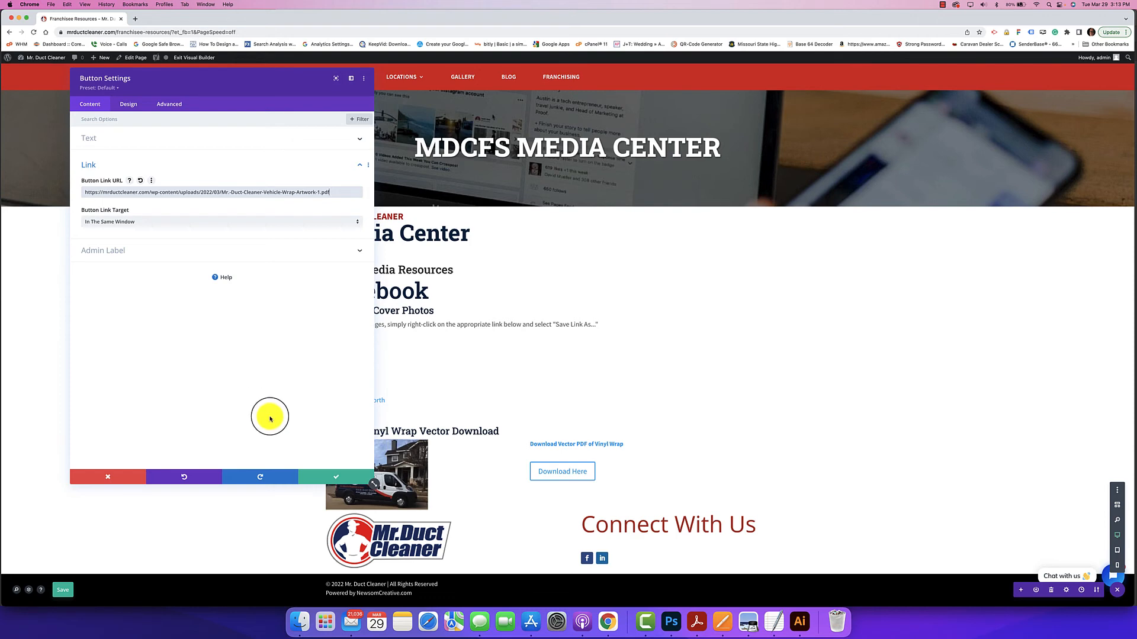
click(283, 222)
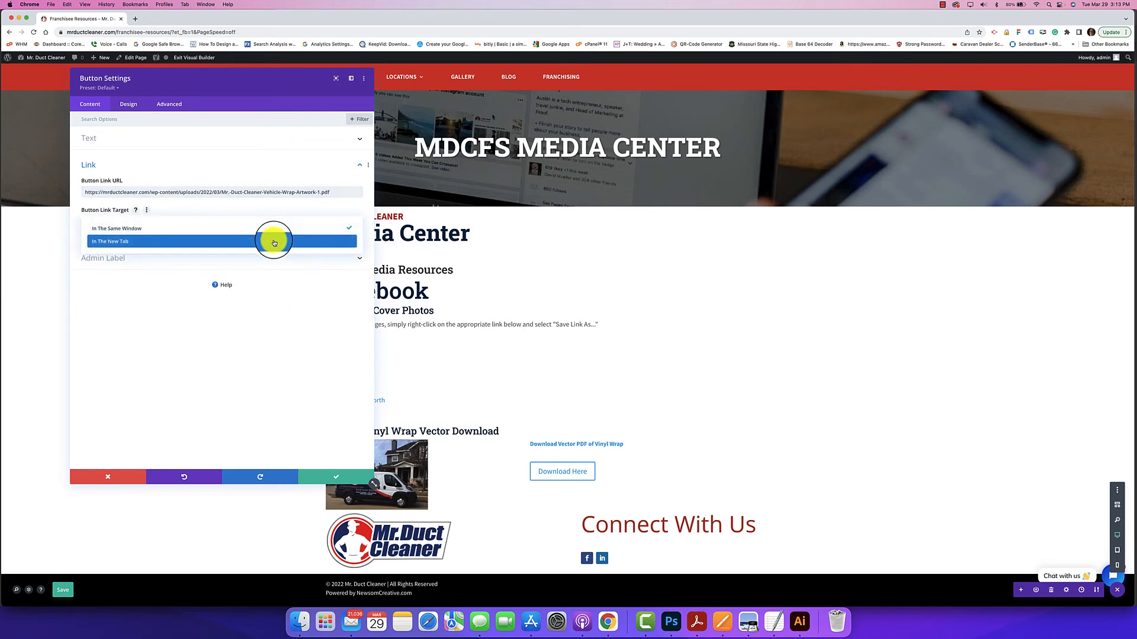
click(274, 242)
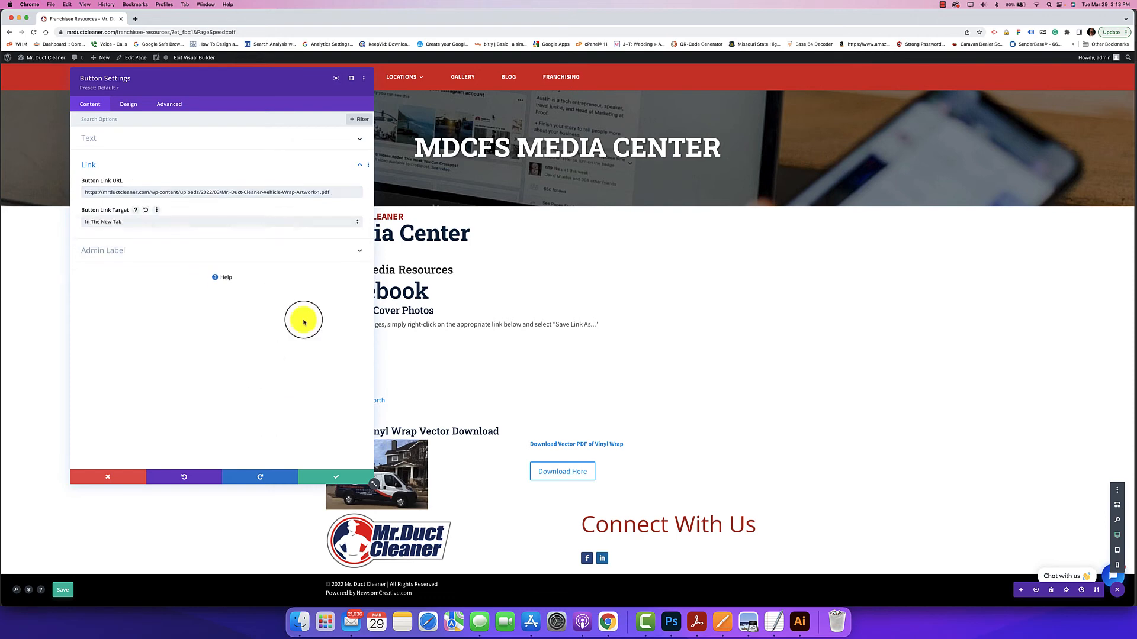
click(329, 476)
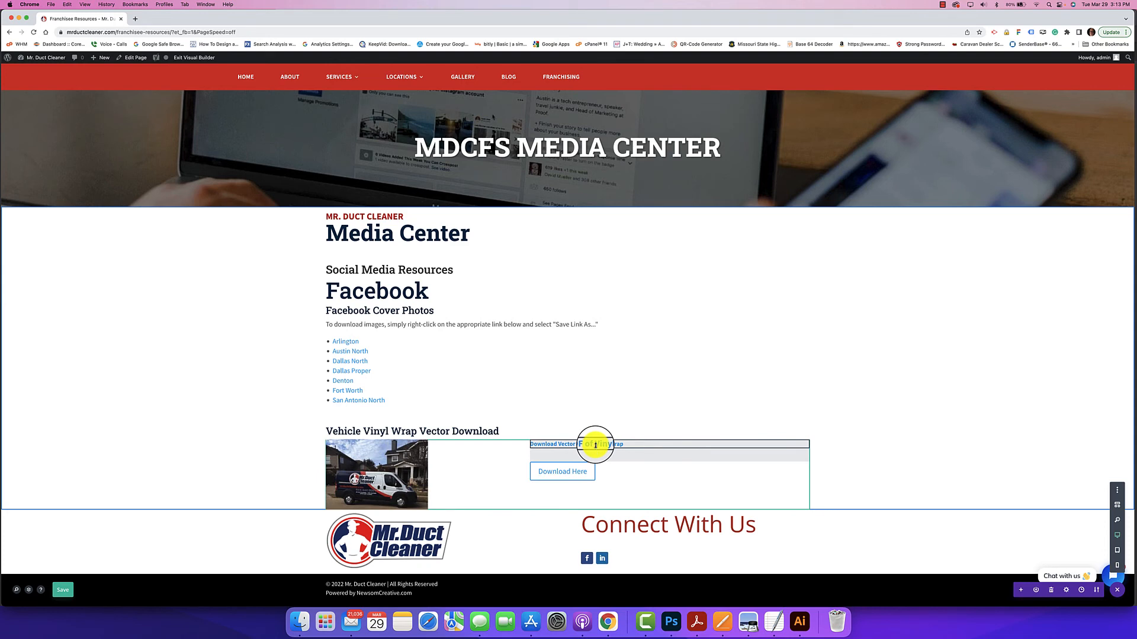
- Delete the "Download Vector PDF of Vinyl Wrap" text module above the button and save the page
drag(595, 444, 681, 445)
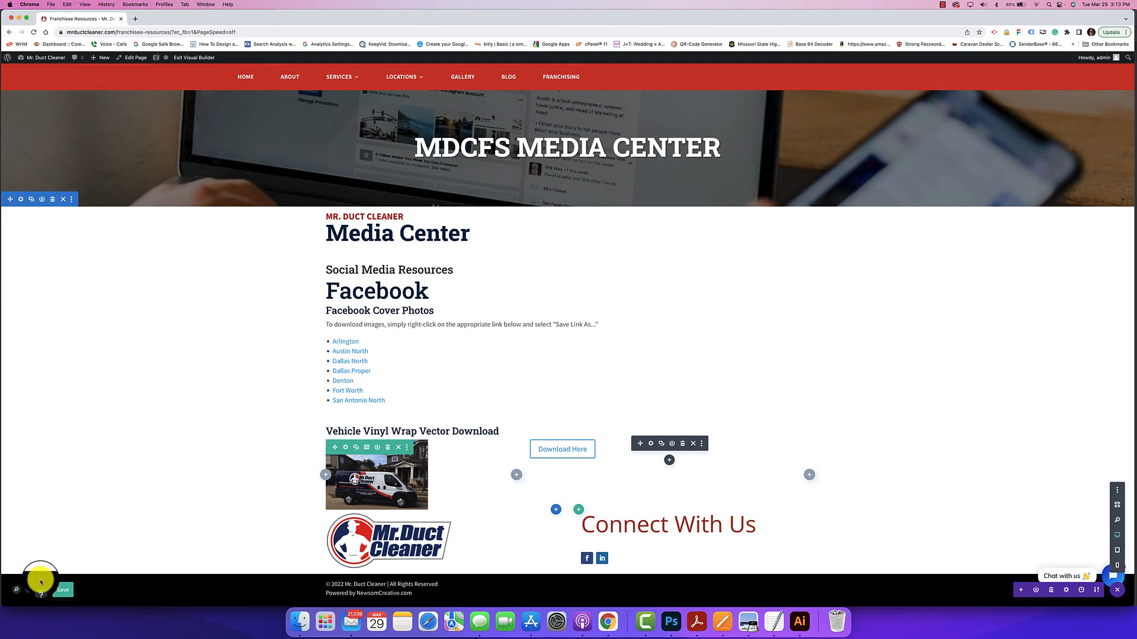
click(64, 590)
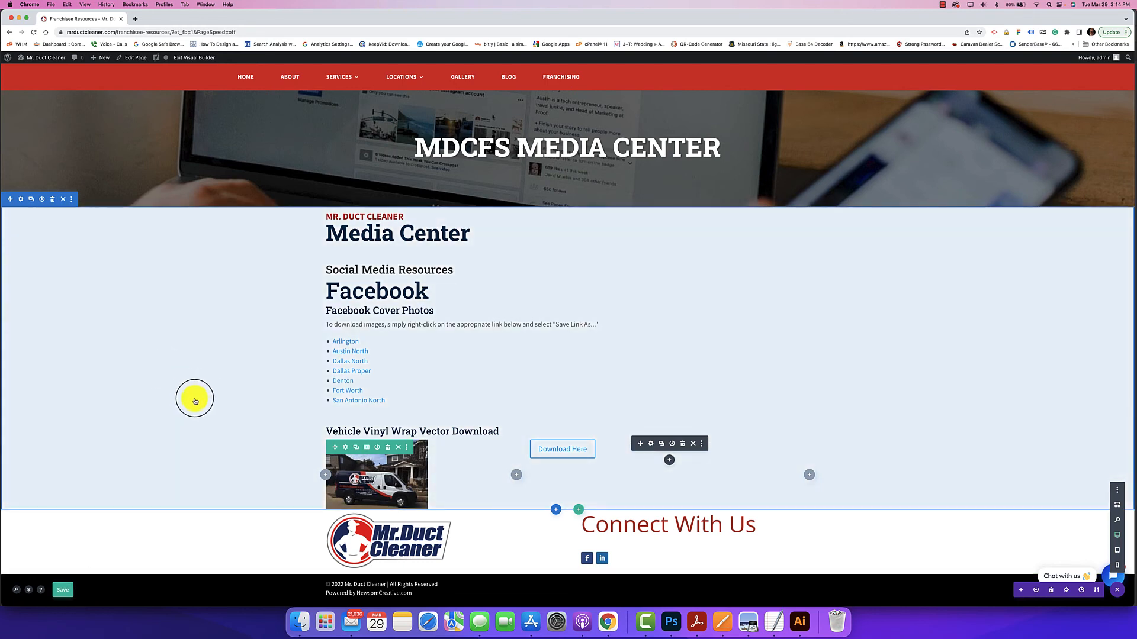
scroll(195, 401, down, 1)
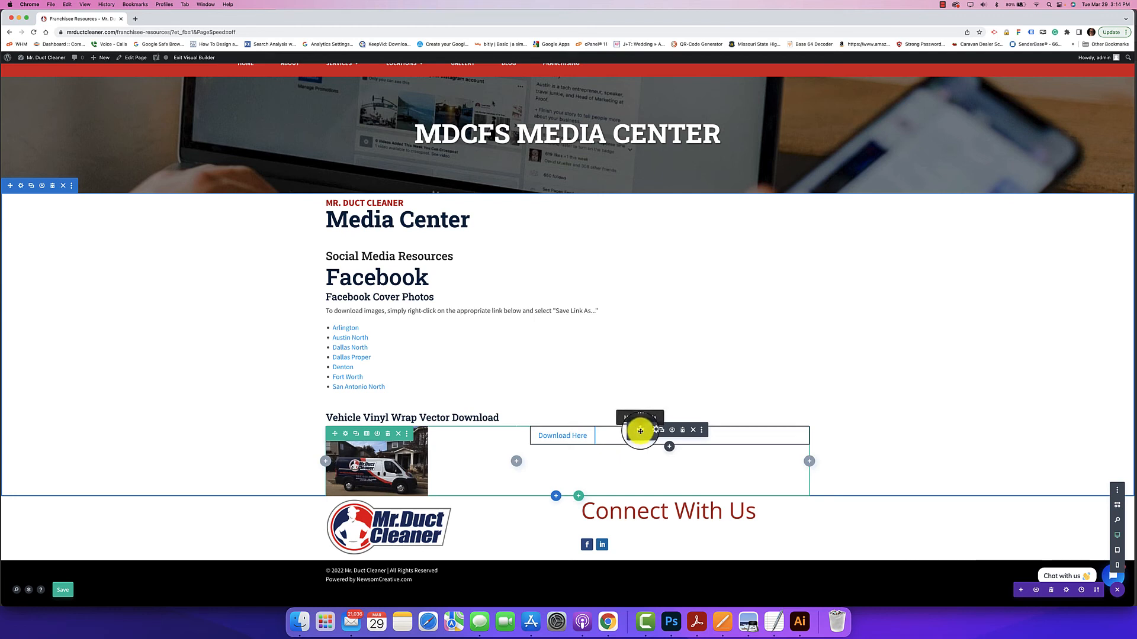
- Swap the modules in the vehicle wrap row so the Download Here button is in the first column and the van image in the second
drag(640, 431, 363, 445)
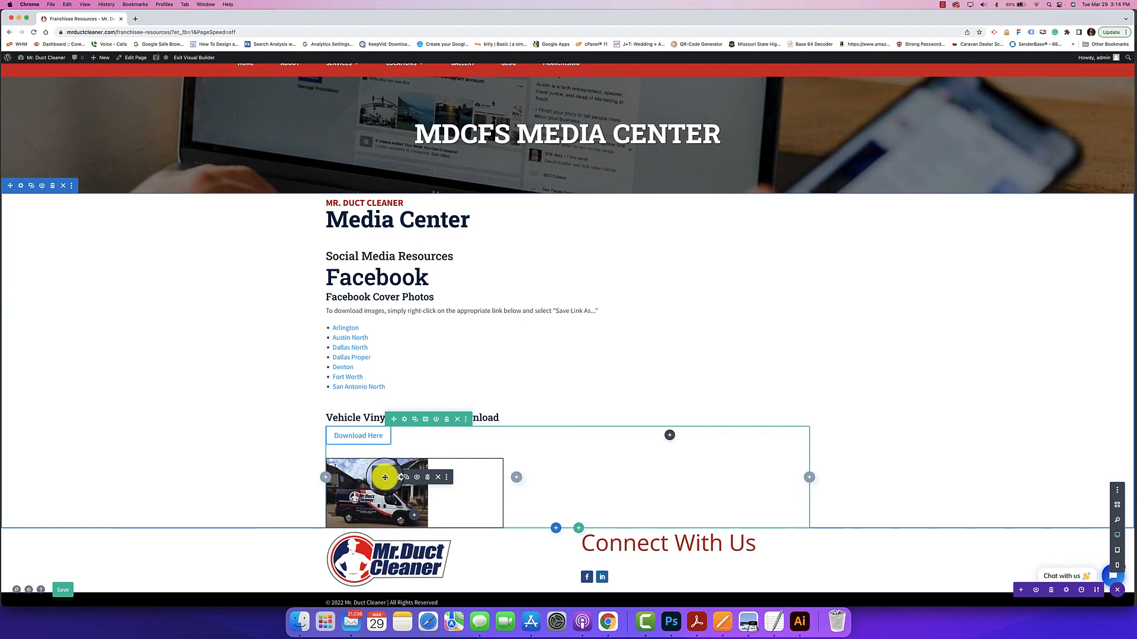
drag(384, 477, 644, 490)
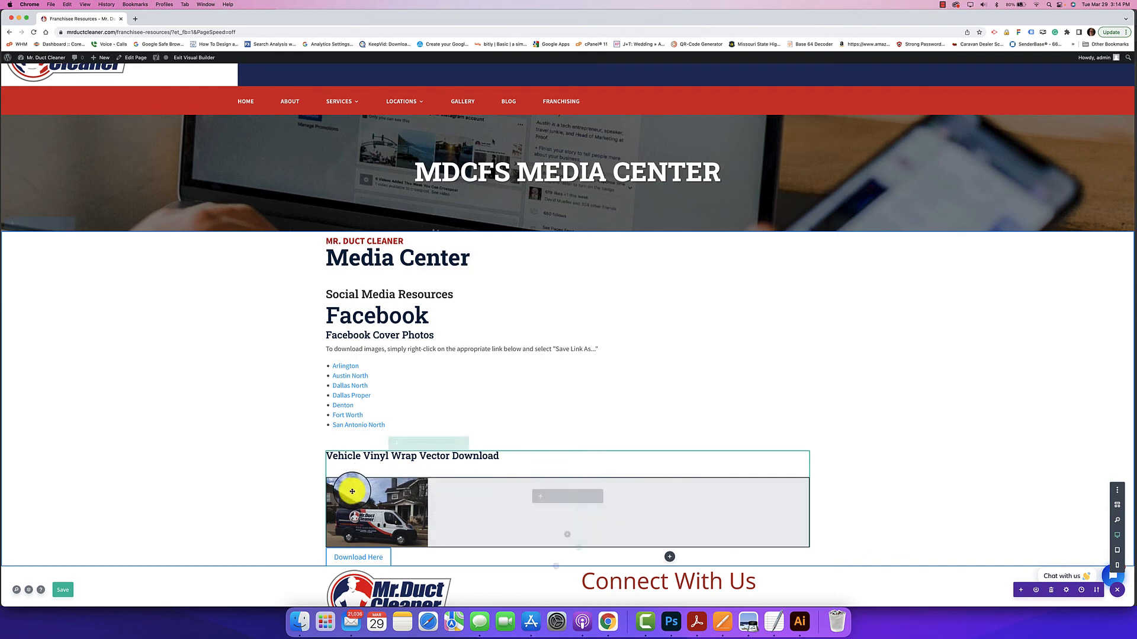
drag(539, 496, 716, 485)
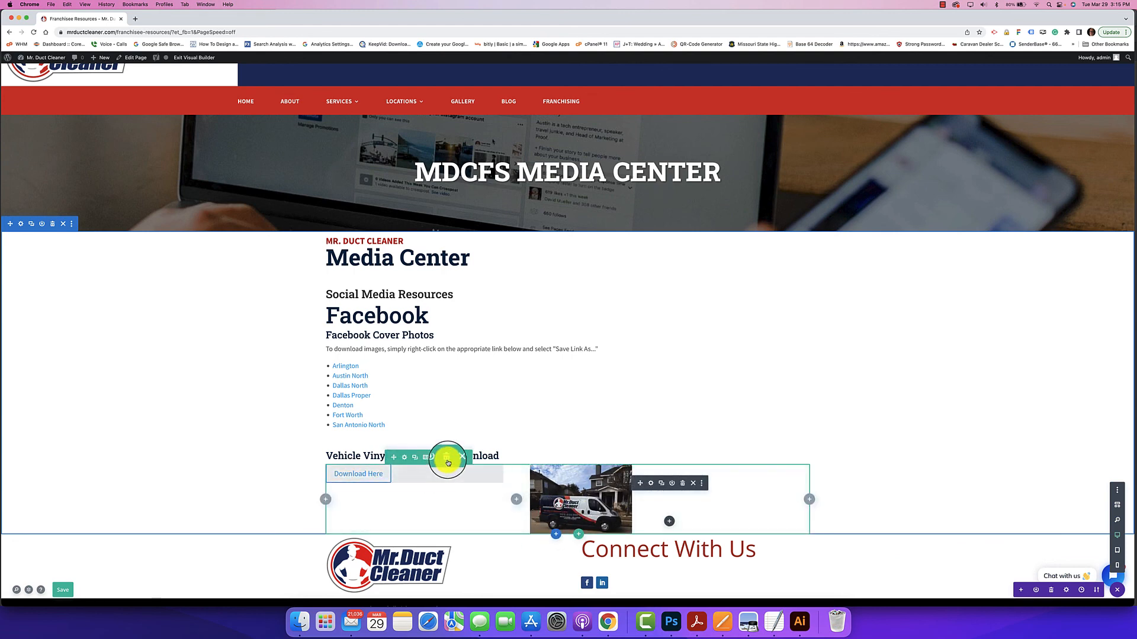
- Delete the row with the button and van image and the "Vehicle Vinyl Wrap Vector Download" heading row, and save the page
click(448, 461)
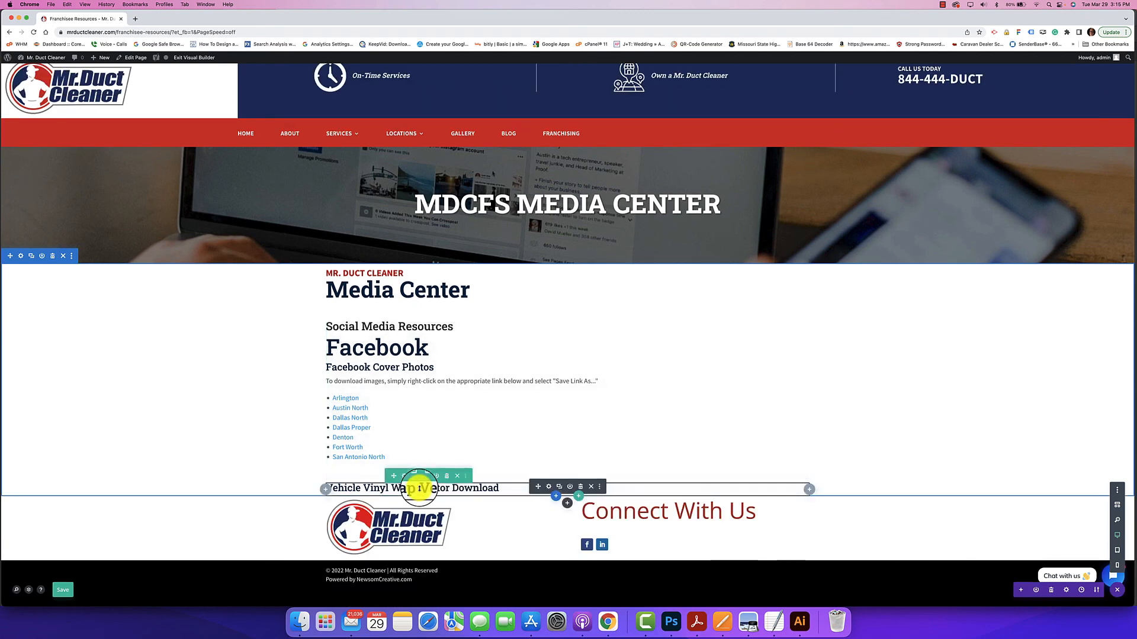
click(448, 477)
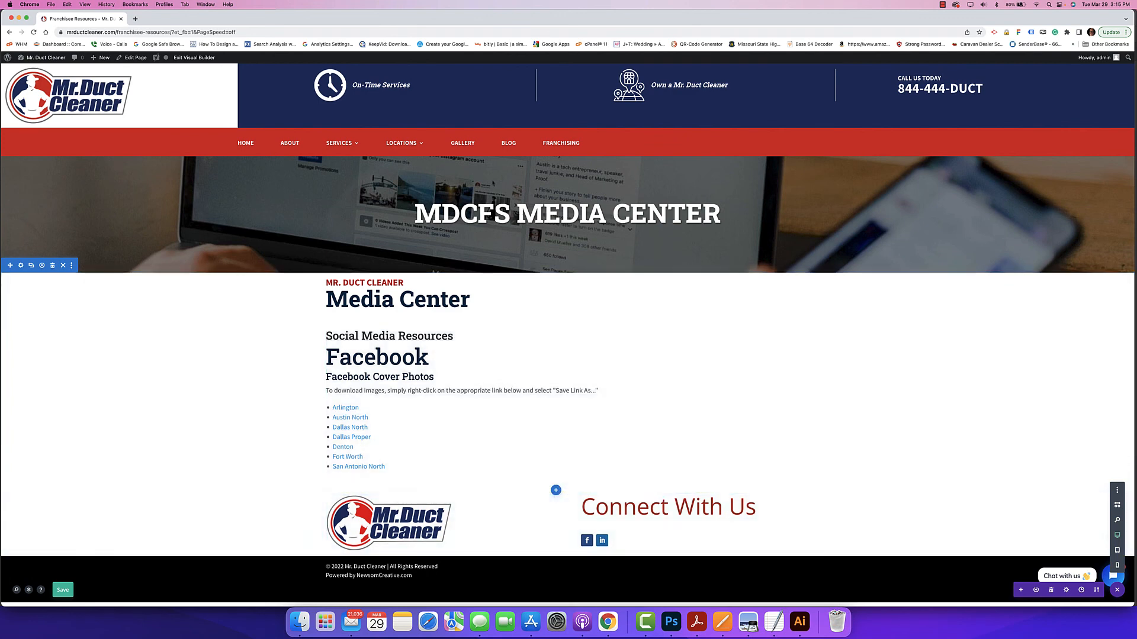
click(74, 592)
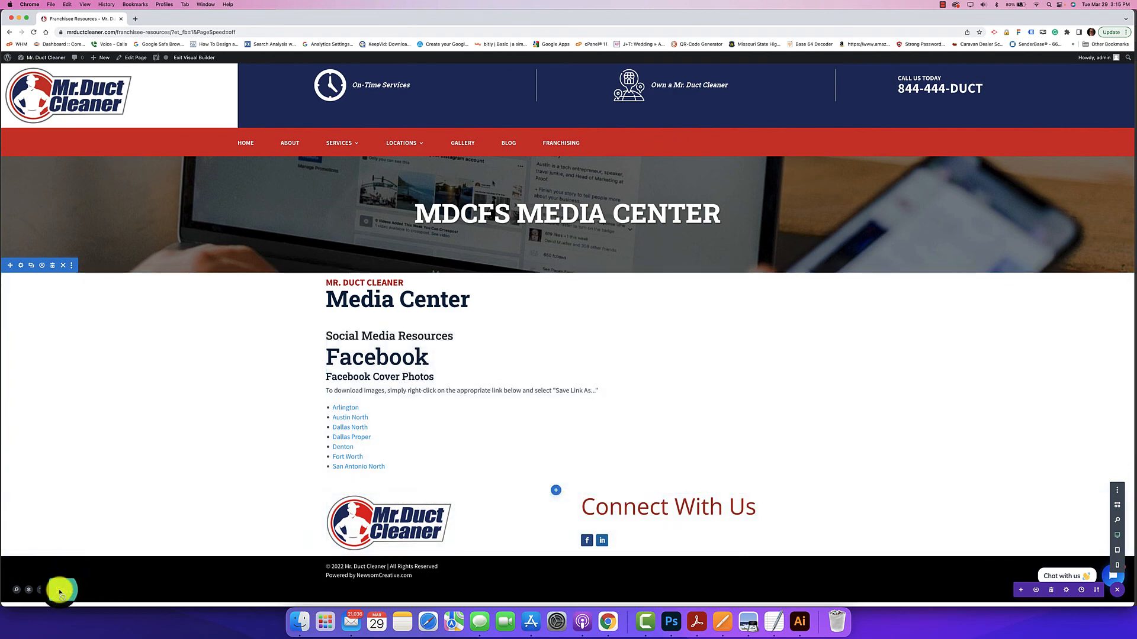